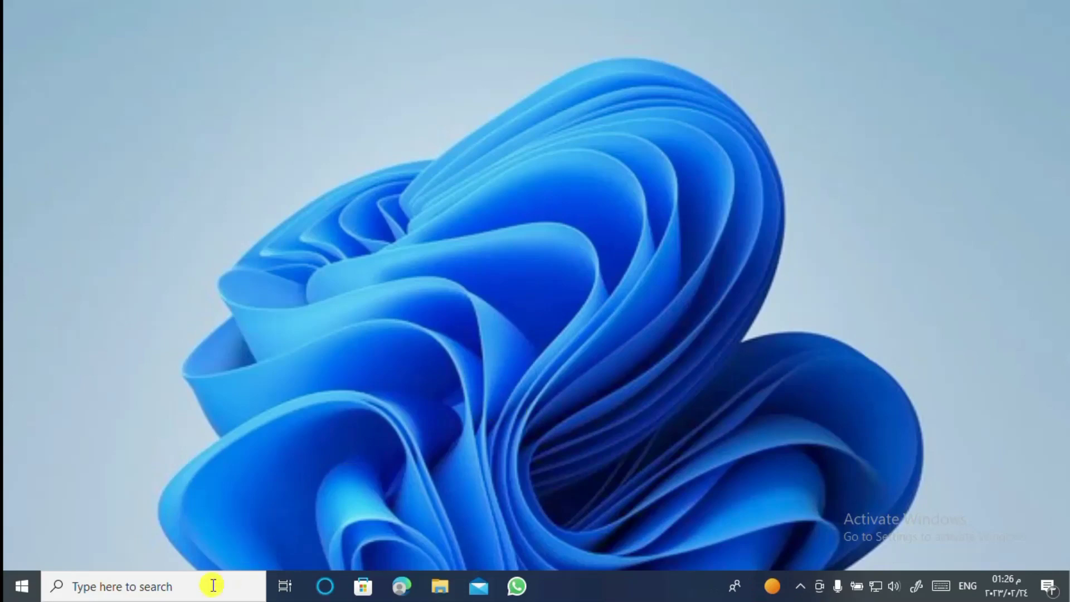
# Find Oracle VM VirtualBox through the Windows search and open it
pyautogui.click(170, 593)
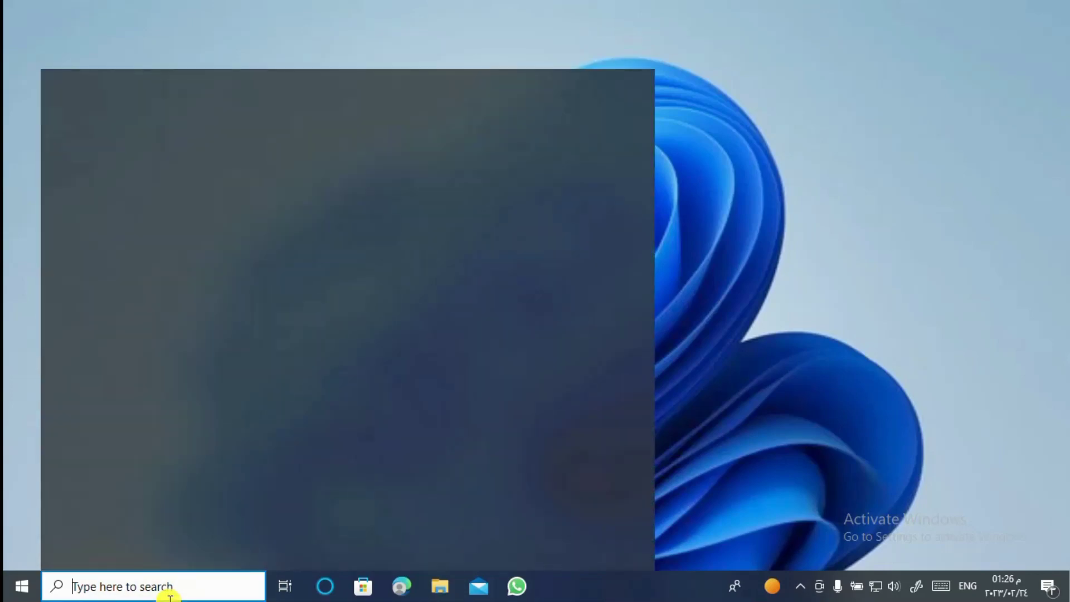
pyautogui.write('vir')
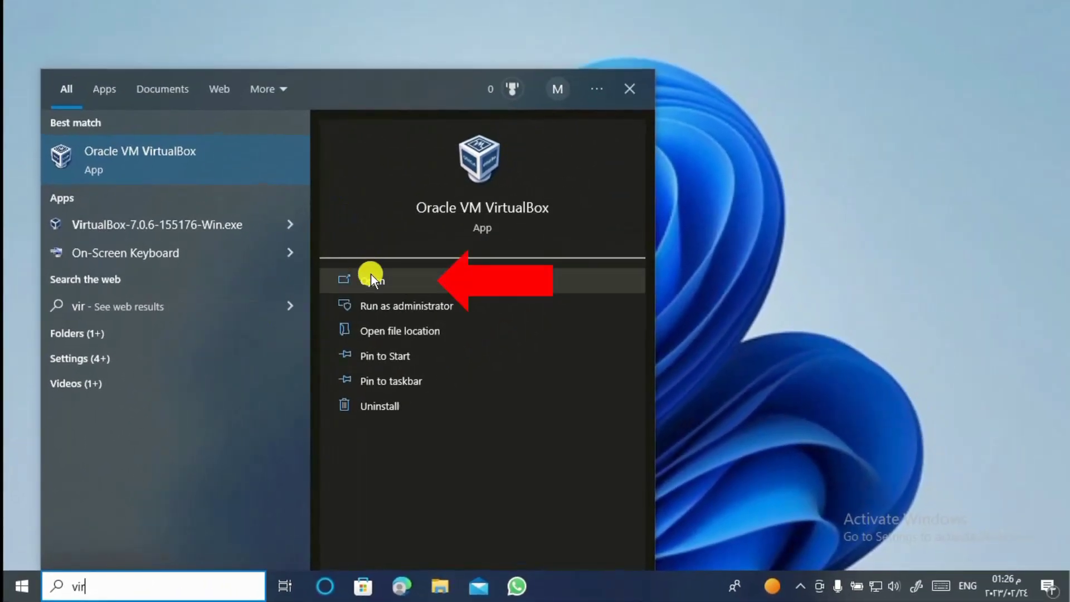
pyautogui.click(371, 279)
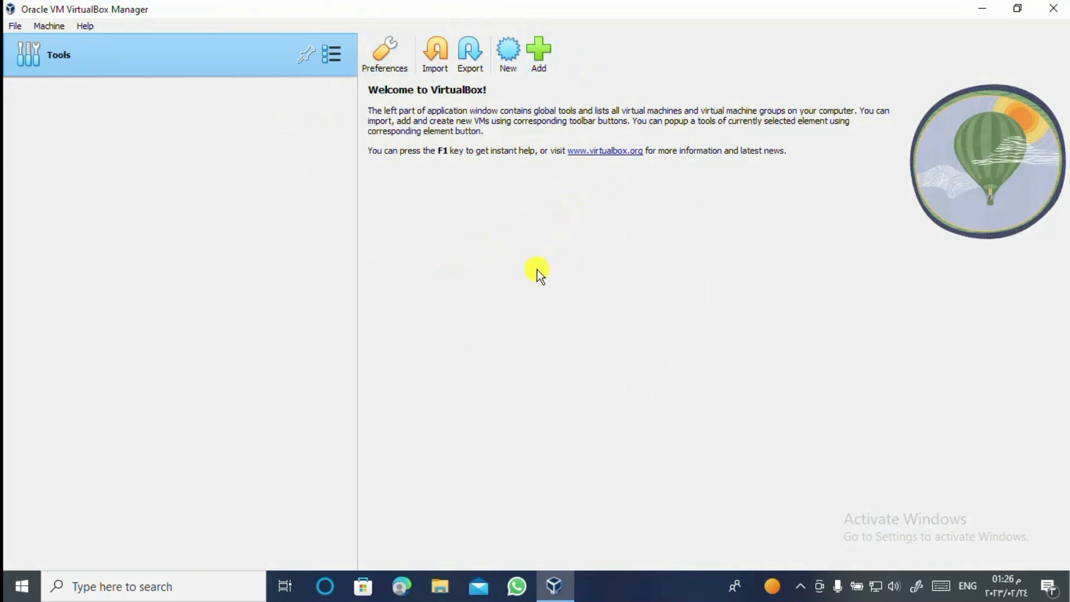
# Start creating a new virtual machine and name it "window 10"
pyautogui.click(506, 58)
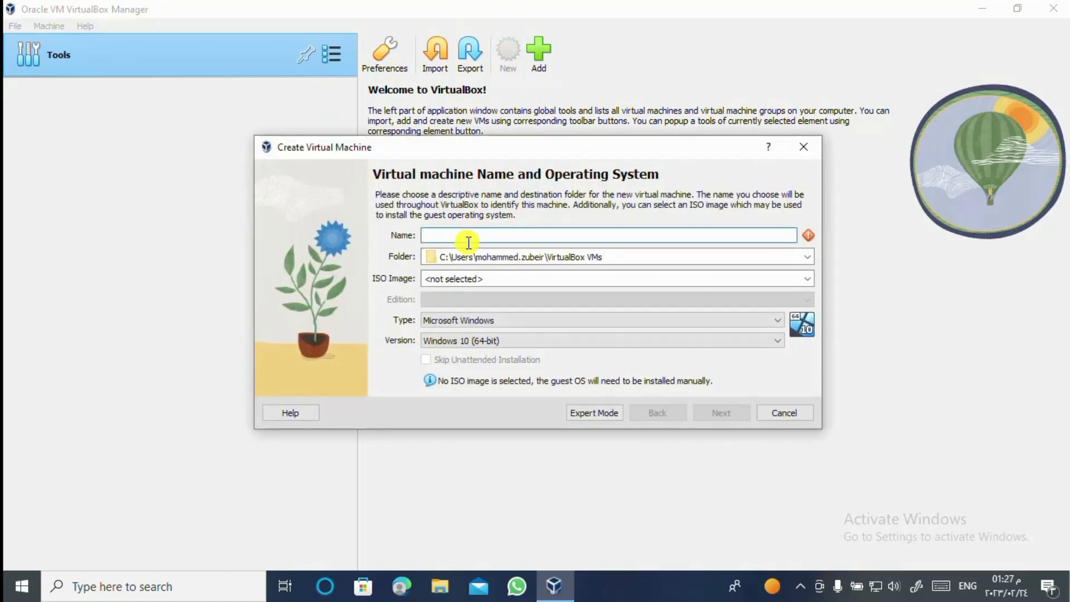
pyautogui.write('win')
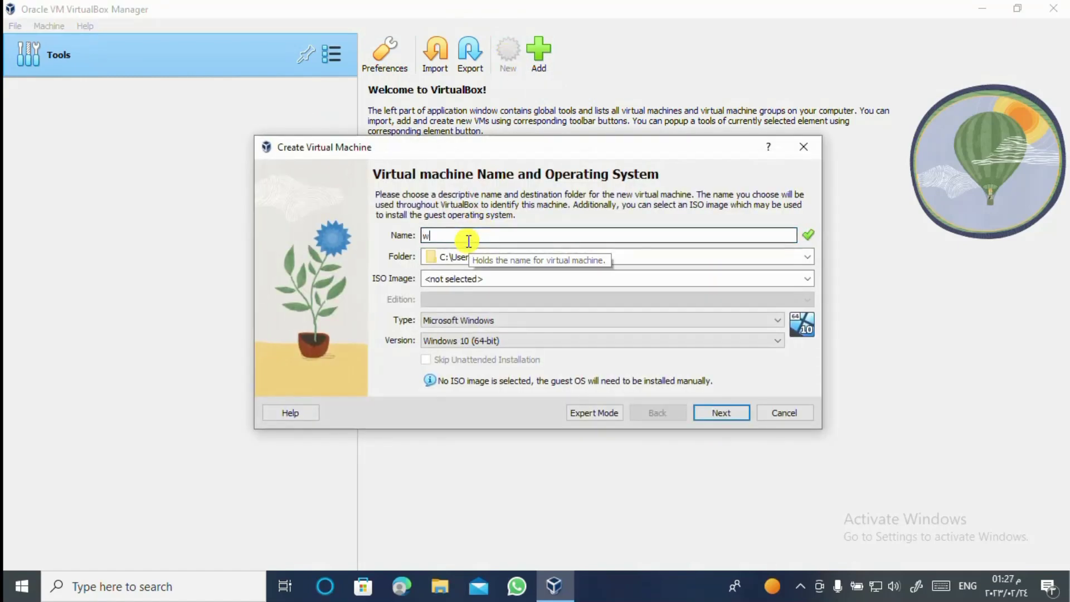
pyautogui.write('do')
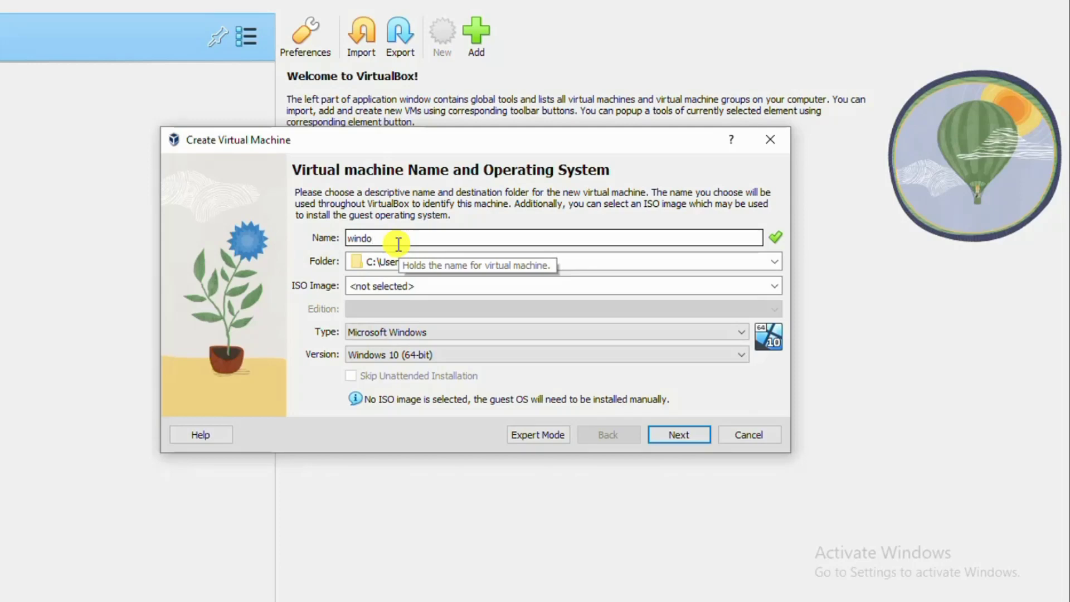
pyautogui.write('w 10')
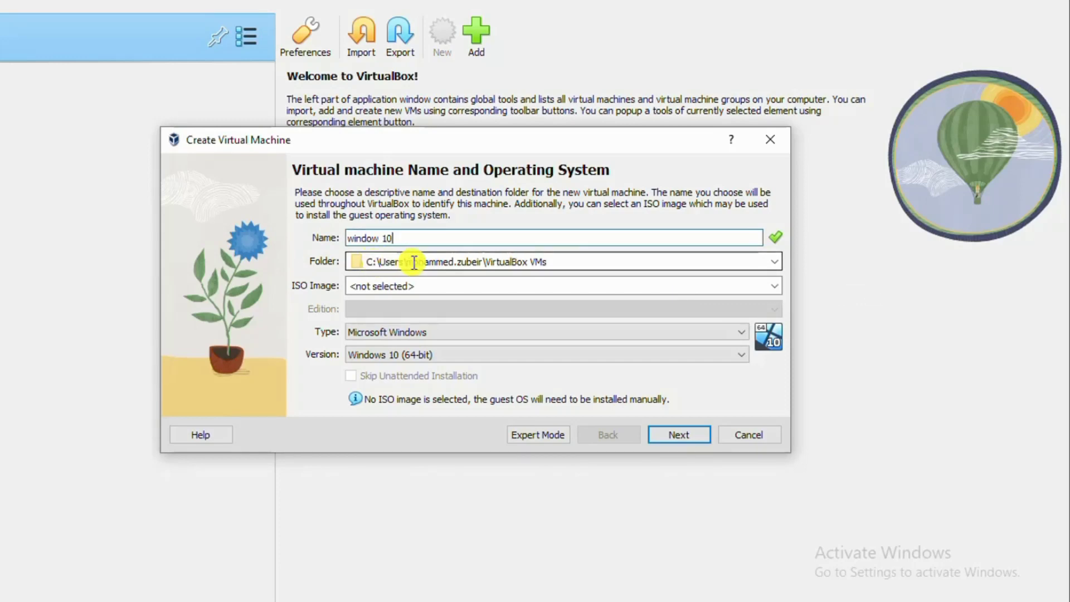
pyautogui.click(778, 260)
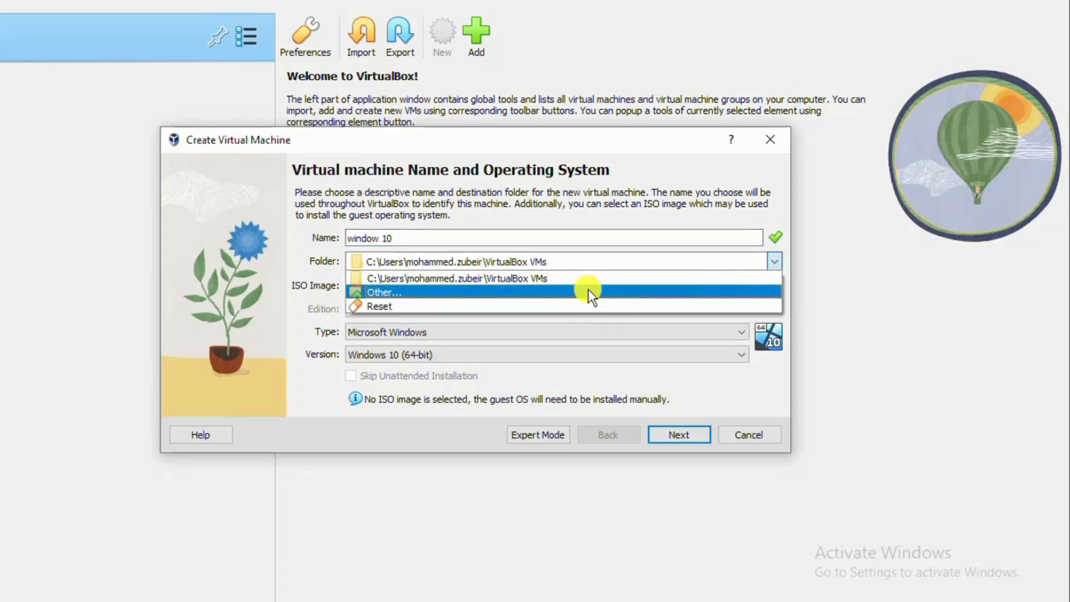
pyautogui.click(588, 291)
pyautogui.scroll(-1, 217, 337)
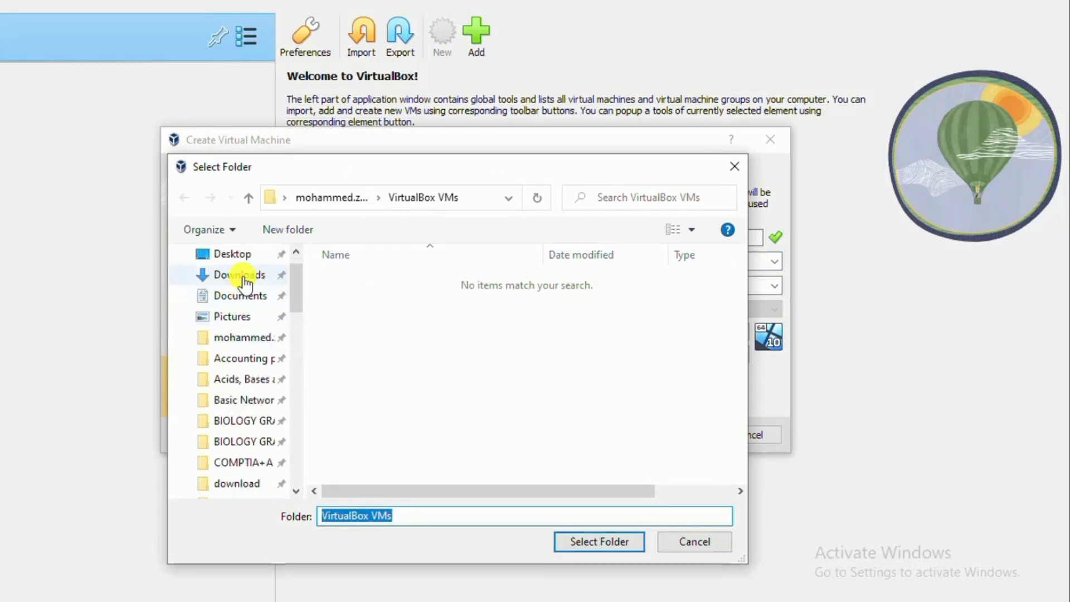
pyautogui.click(691, 546)
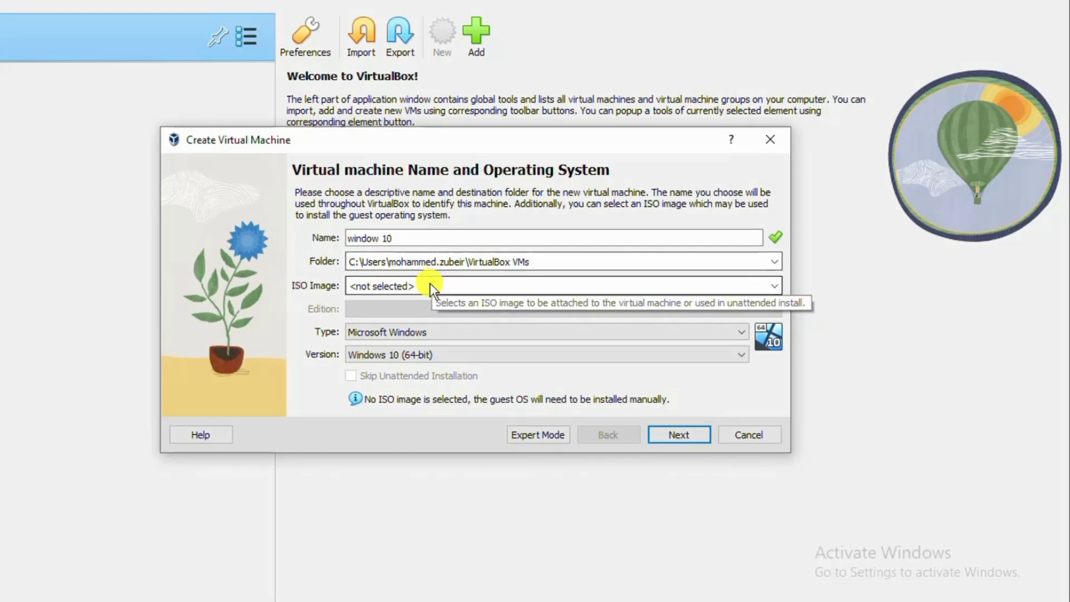
pyautogui.click(777, 287)
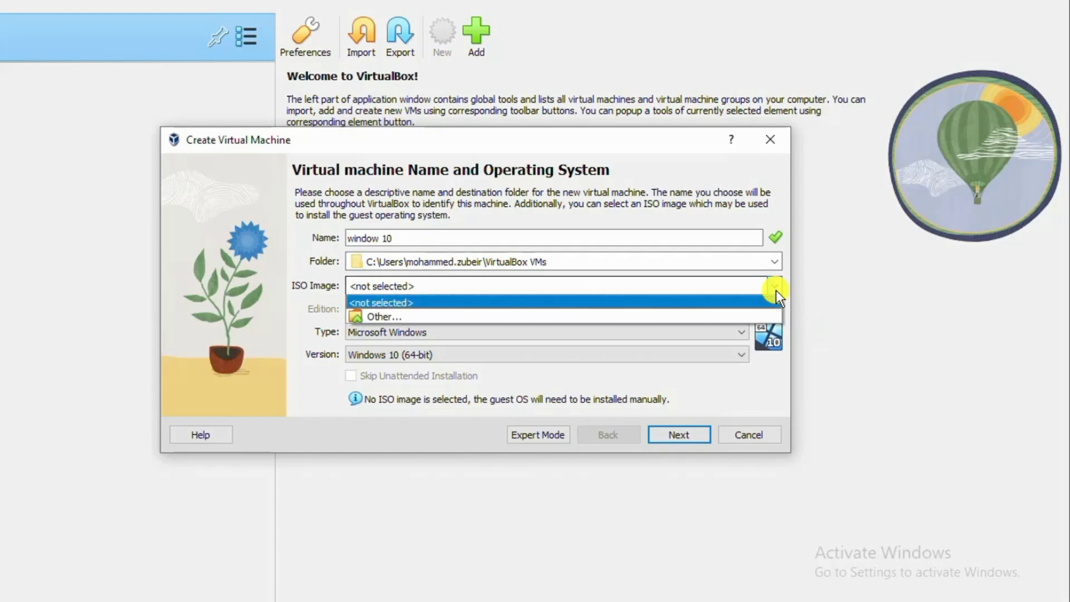
pyautogui.click(776, 289)
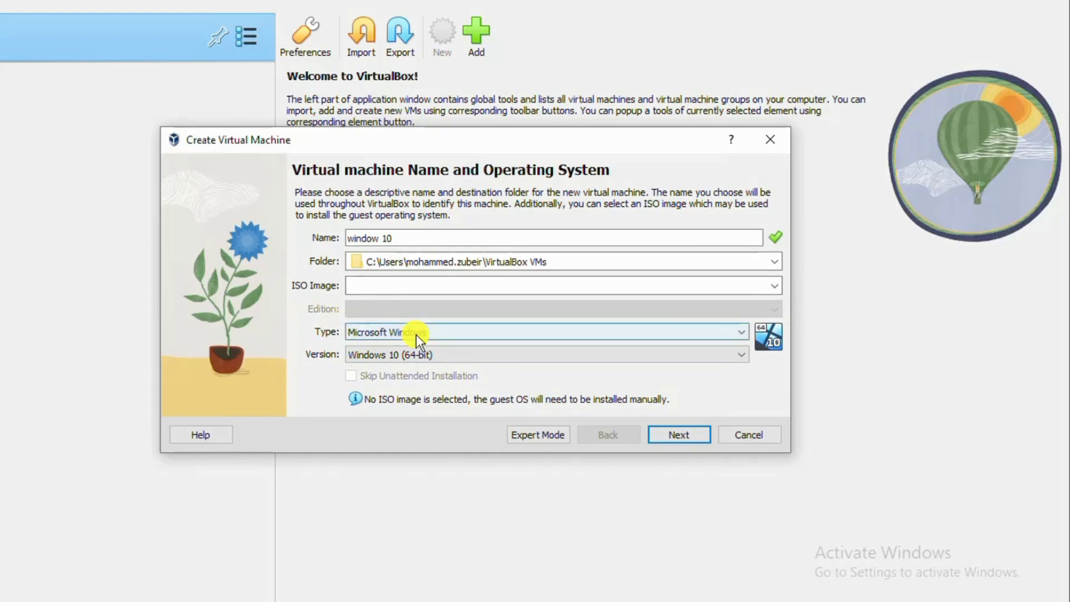
# Keep Microsoft Windows as the type, choose Windows 10 (64-bit) as the version, and continue to the hardware settings
pyautogui.click(507, 330)
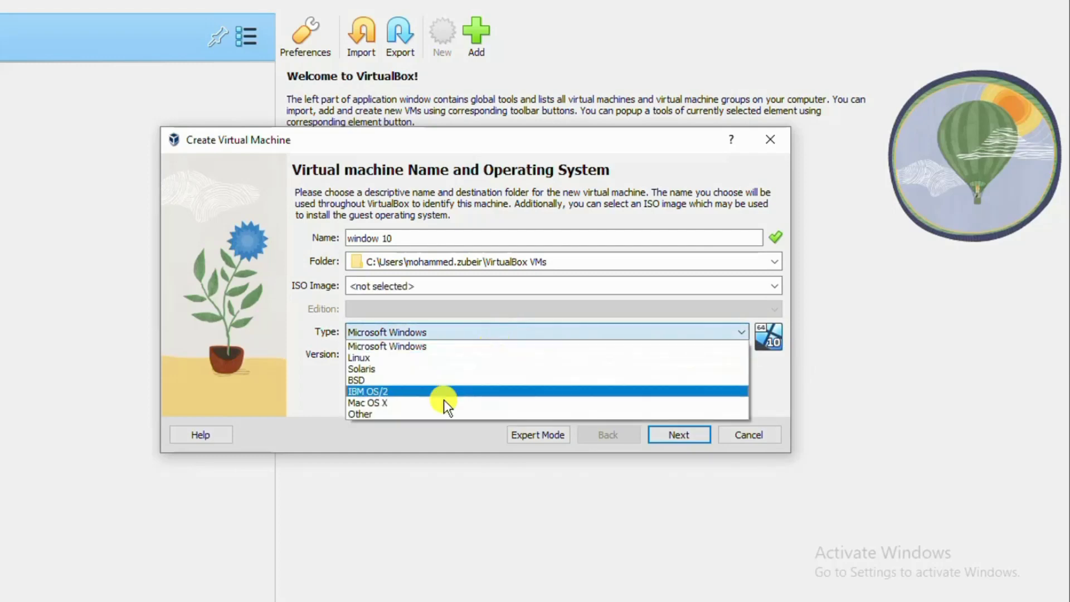
pyautogui.click(466, 331)
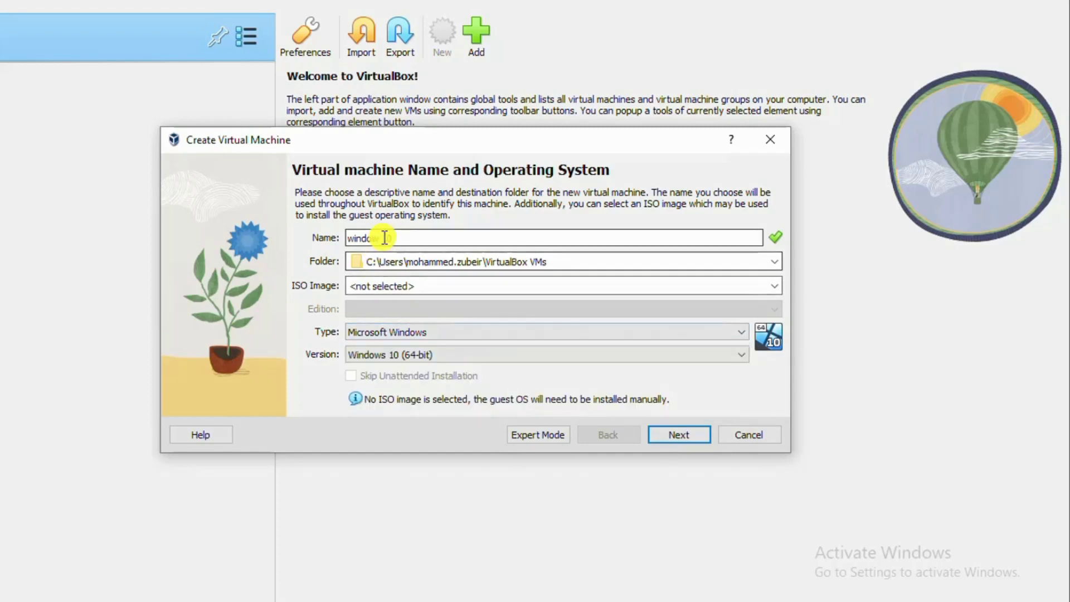
pyautogui.write('w 10')
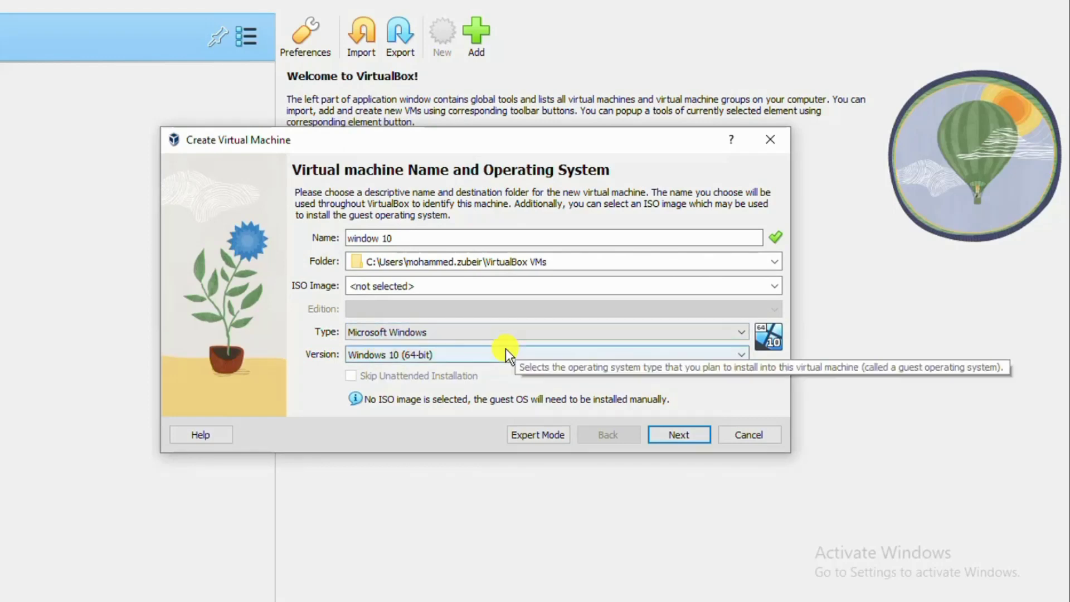
pyautogui.click(506, 351)
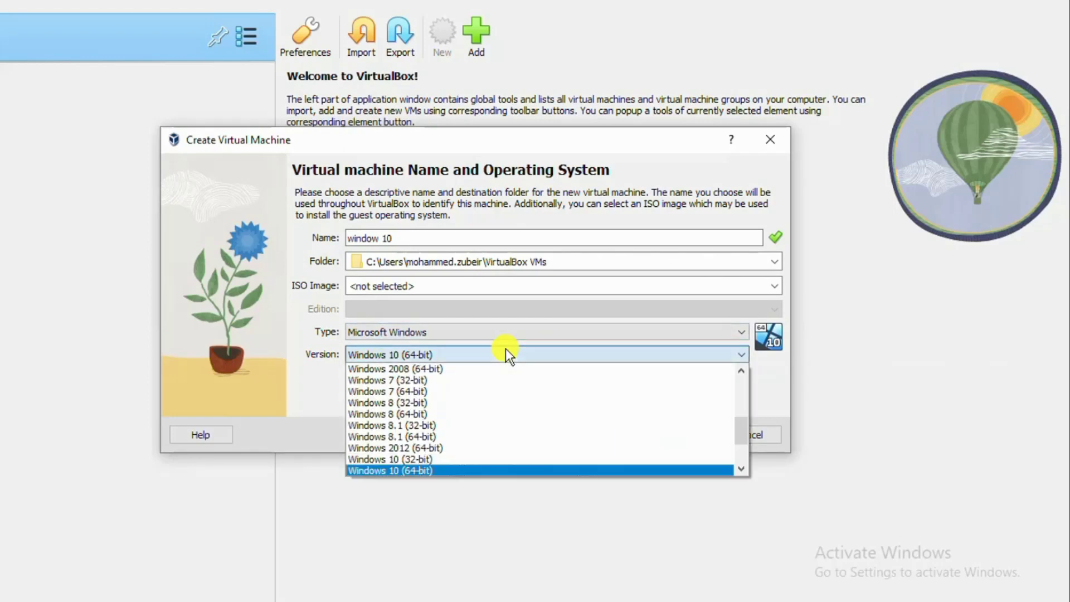
pyautogui.click(419, 472)
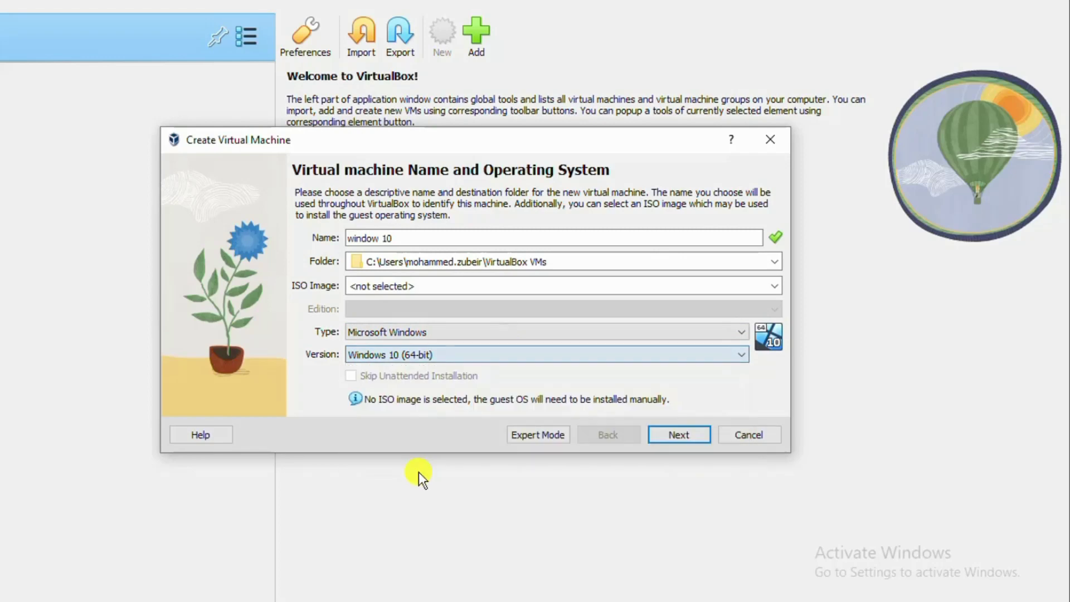
pyautogui.click(689, 434)
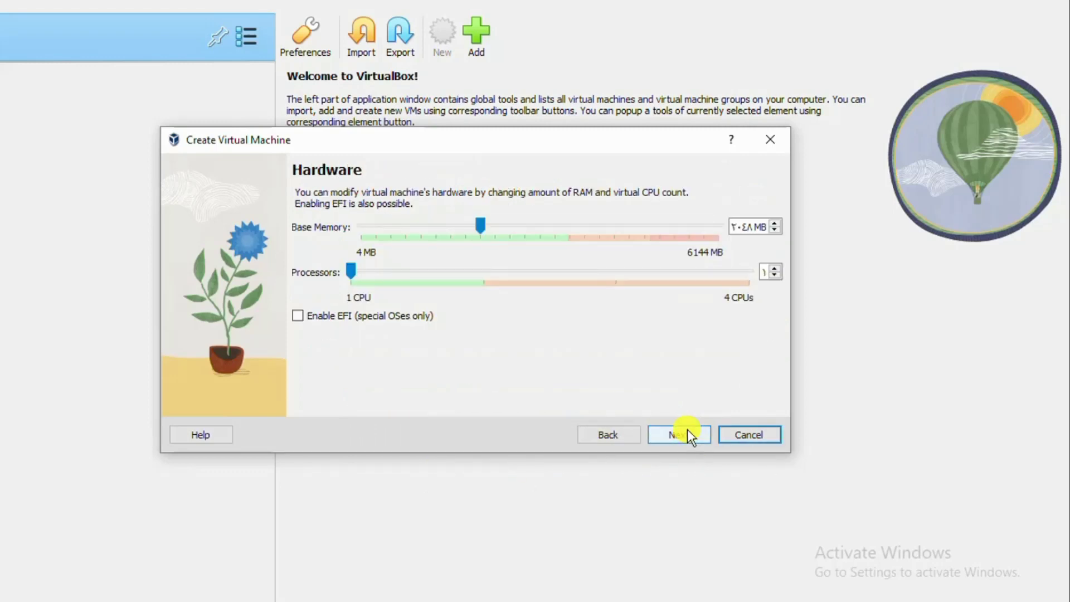
# Set the base memory to 1000 MB and the processor count to 1, and continue to the virtual hard disk settings
pyautogui.click(749, 225)
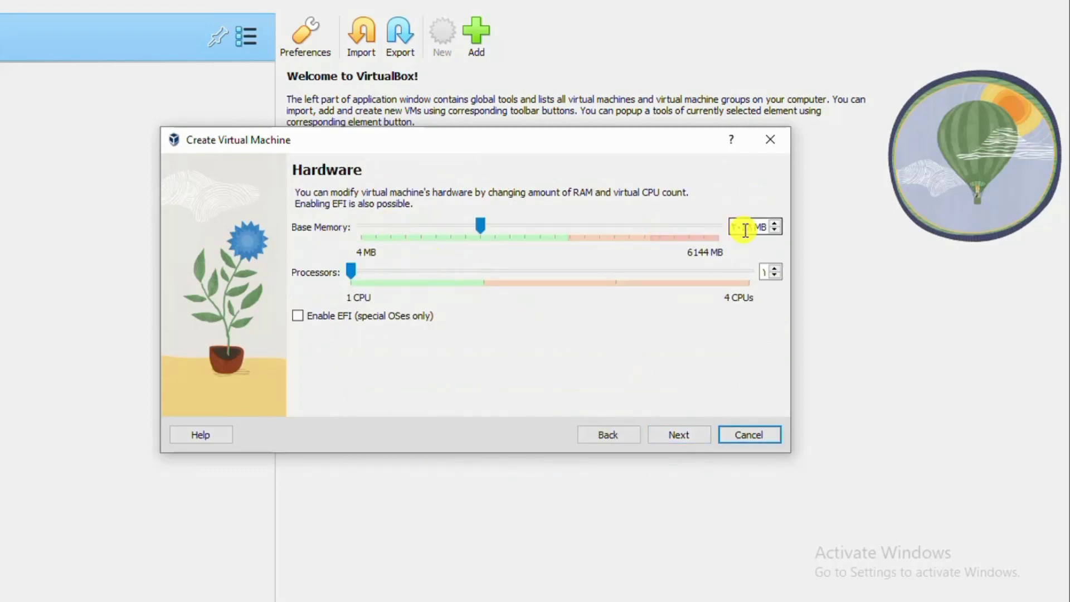
pyautogui.doubleClick(749, 225)
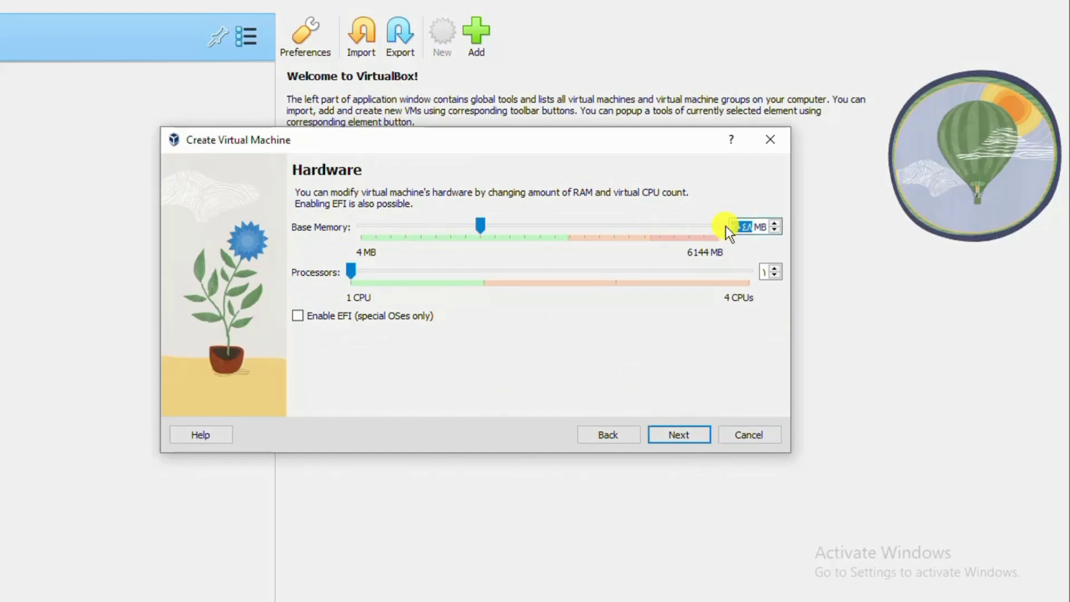
pyautogui.write('1000')
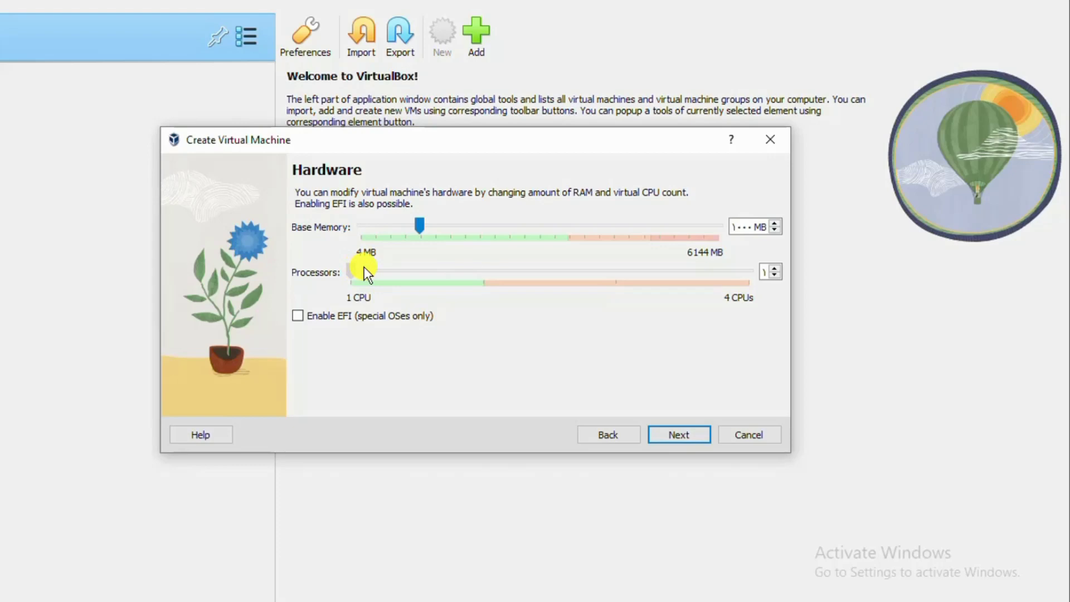
pyautogui.moveTo(355, 268); pyautogui.dragTo(616, 271)
pyautogui.moveTo(613, 272); pyautogui.dragTo(493, 268)
pyautogui.moveTo(457, 270); pyautogui.dragTo(396, 258)
pyautogui.click(677, 437)
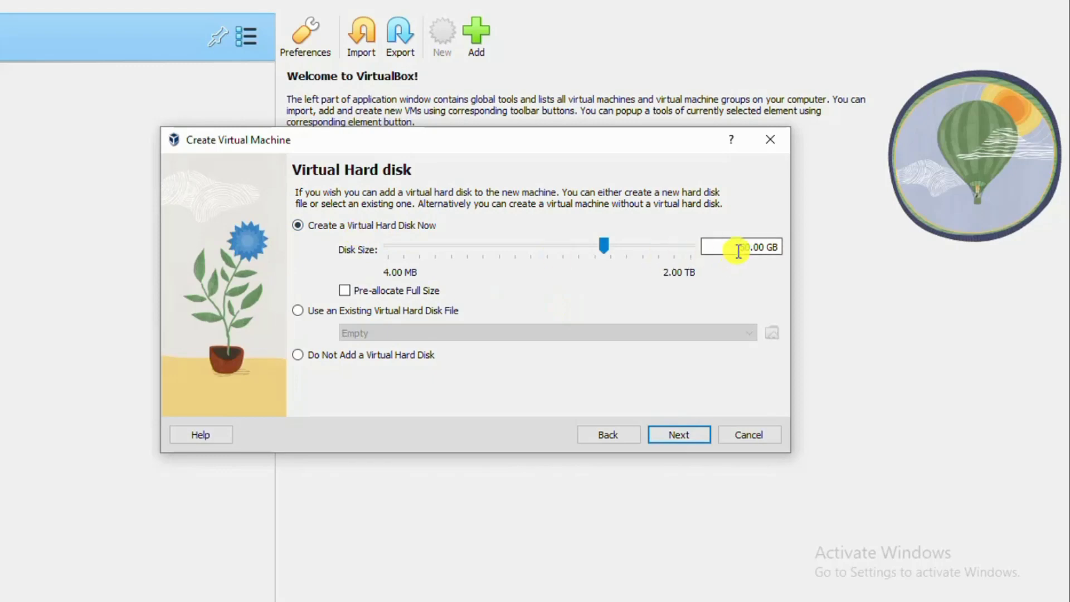
# Give the new virtual hard disk a size of 20 GB and finish creating the virtual machine
pyautogui.moveTo(751, 248); pyautogui.dragTo(737, 250)
pyautogui.write('20')
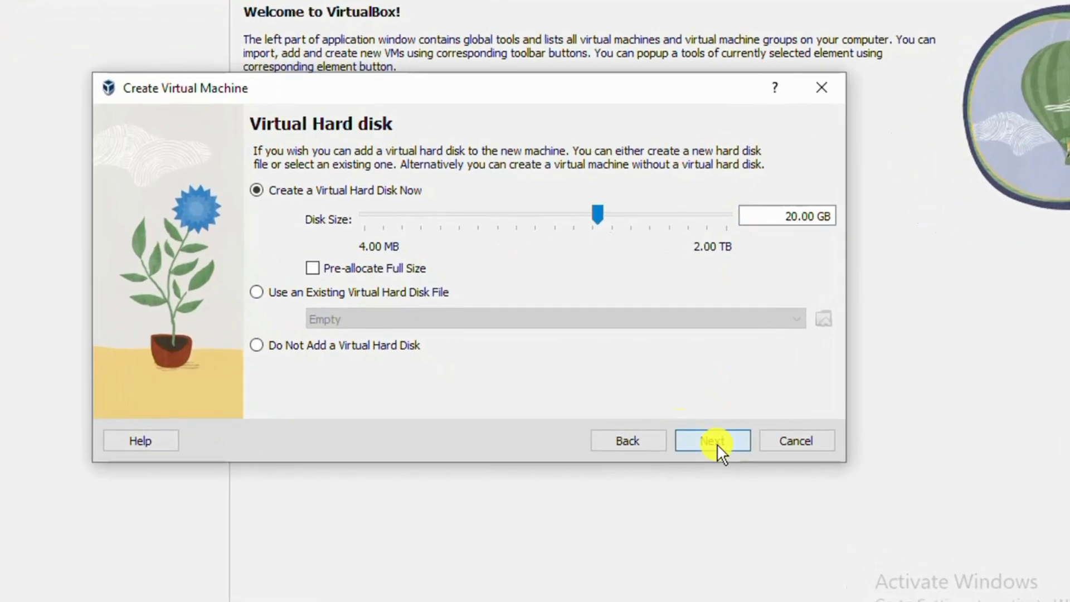
pyautogui.click(683, 437)
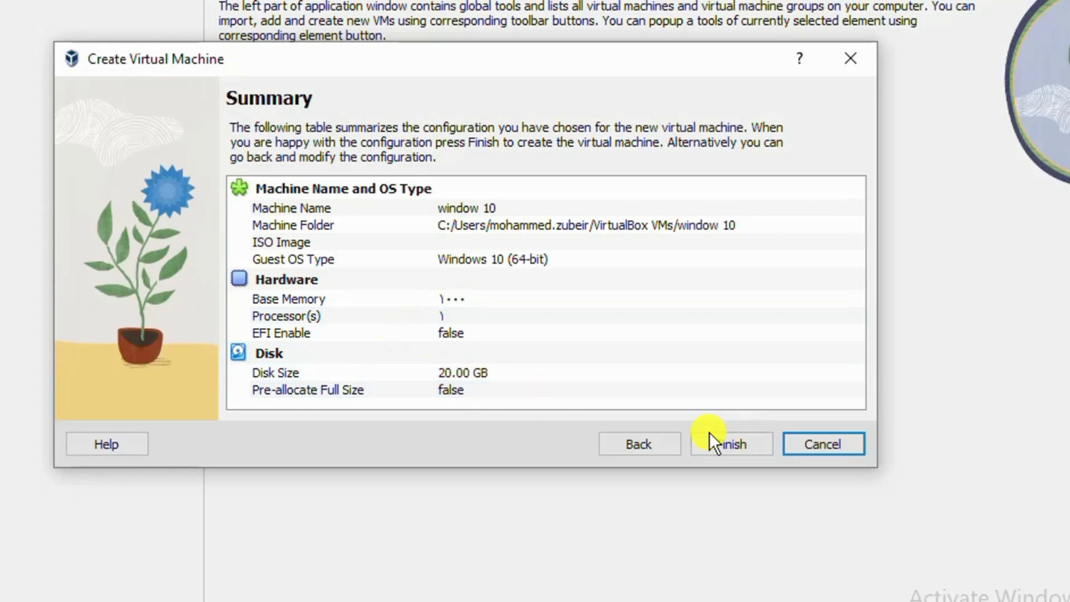
pyautogui.click(725, 446)
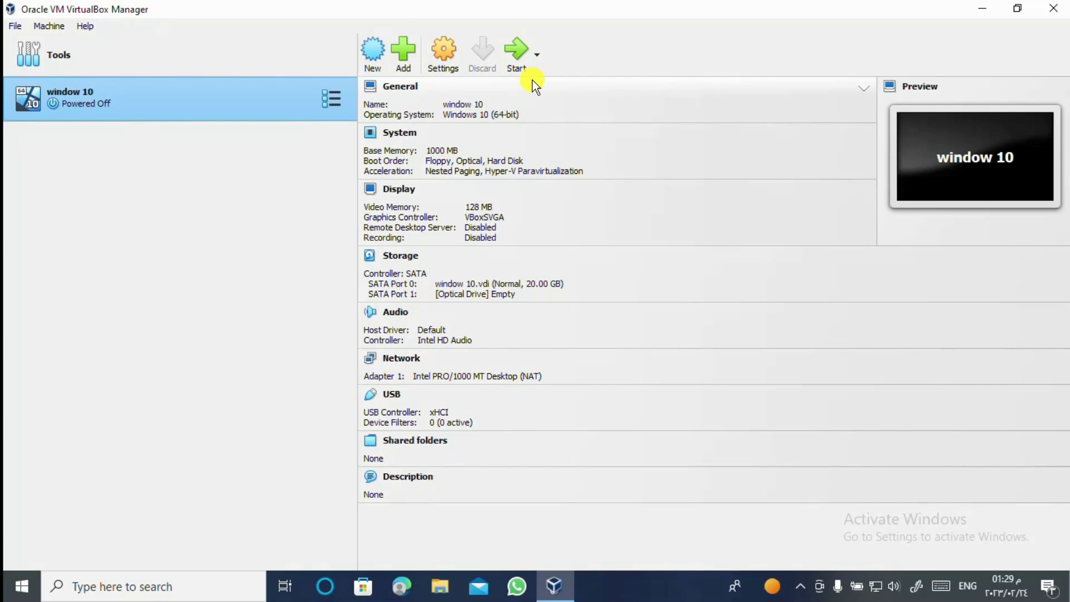
# Switch to Microsoft Edge and search Google for "window 10 iso file download"
pyautogui.click(400, 590)
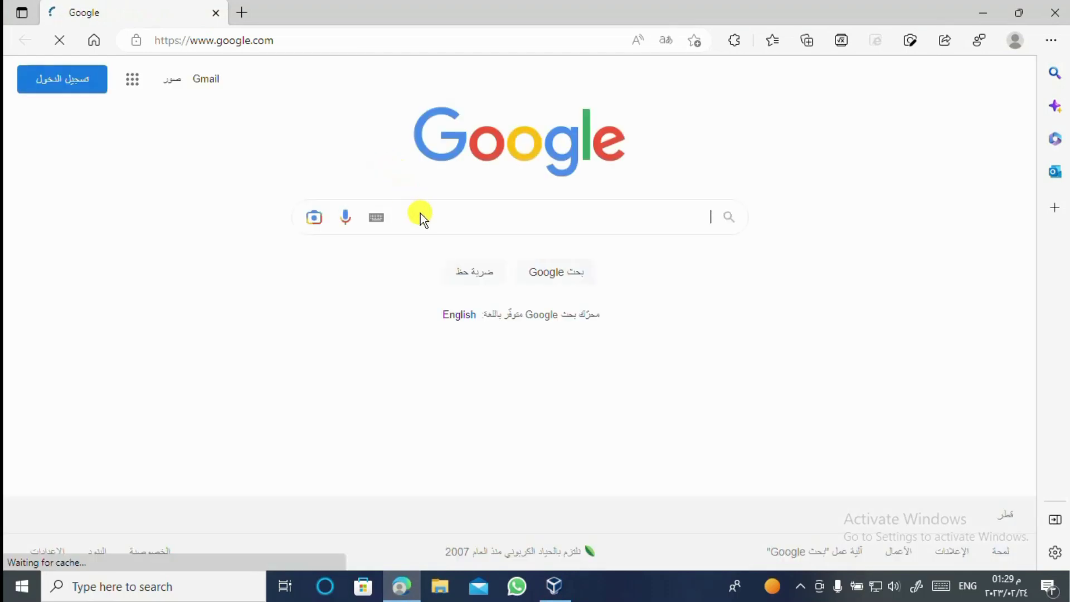
pyautogui.click(423, 214)
pyautogui.write('win')
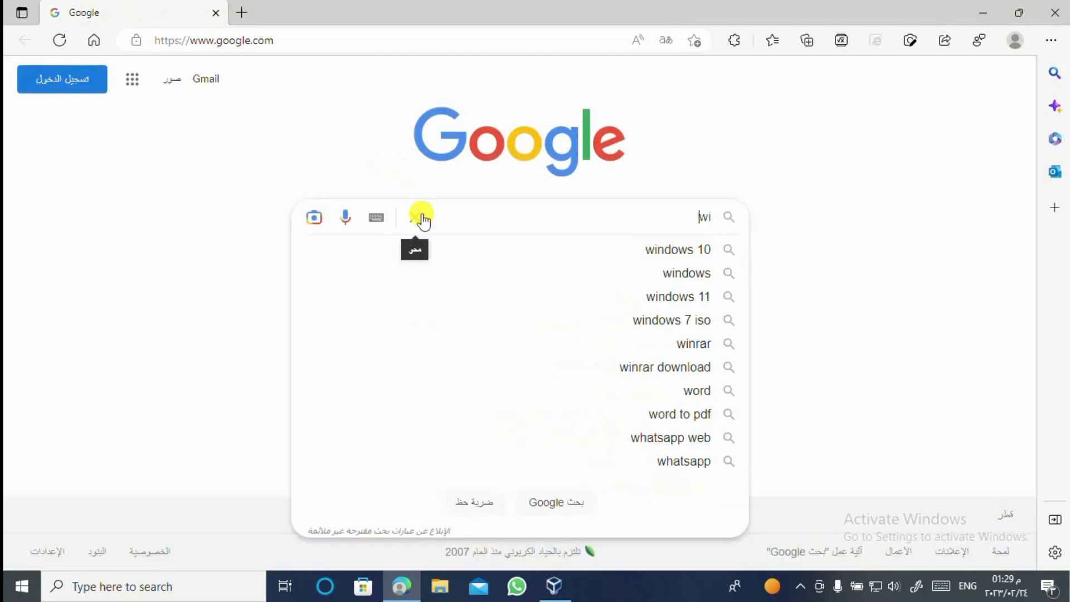
pyautogui.write('dow')
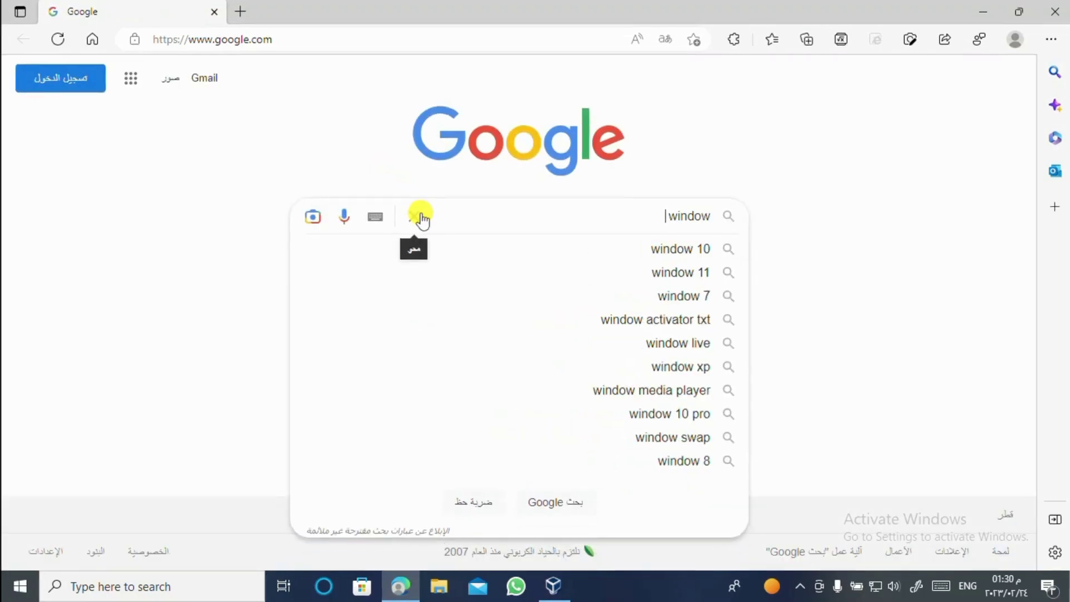
pyautogui.write(' 10 i')
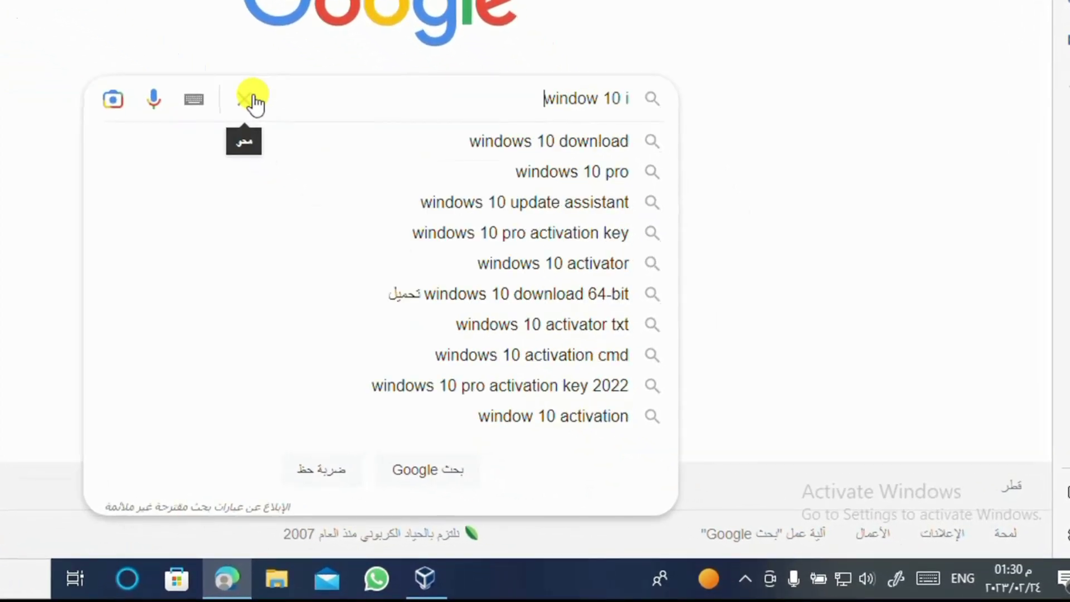
pyautogui.write('so')
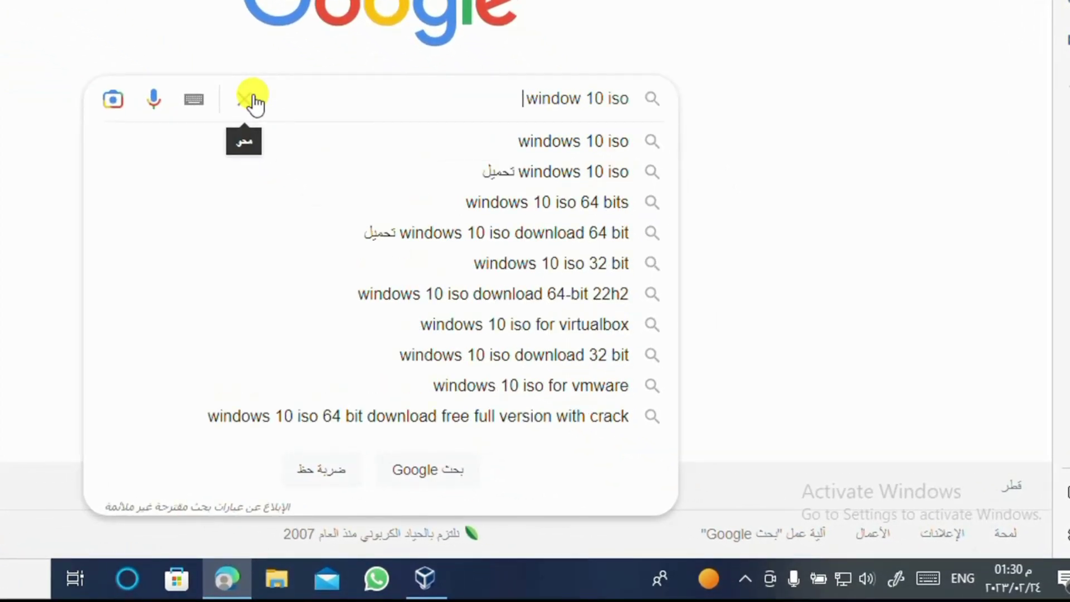
pyautogui.write(' file d')
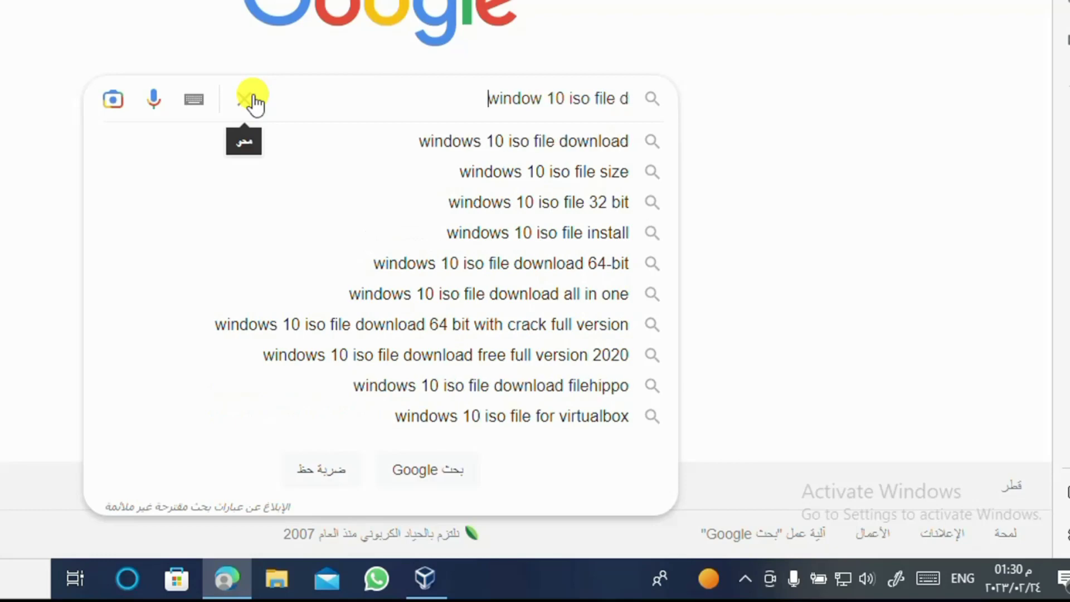
pyautogui.write('ownl')
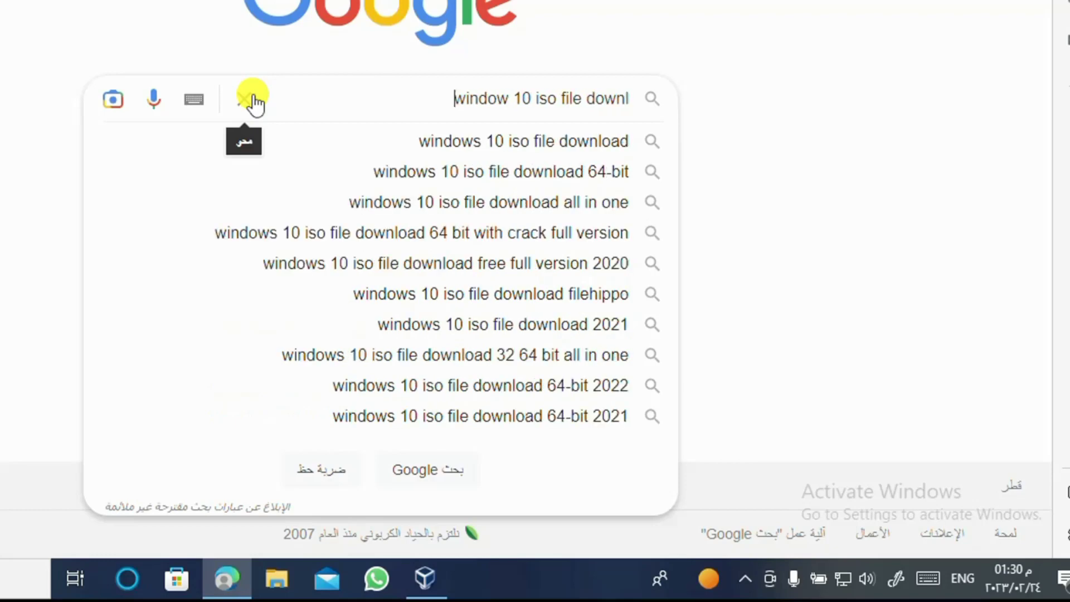
pyautogui.write('oad')
pyautogui.press('Return')
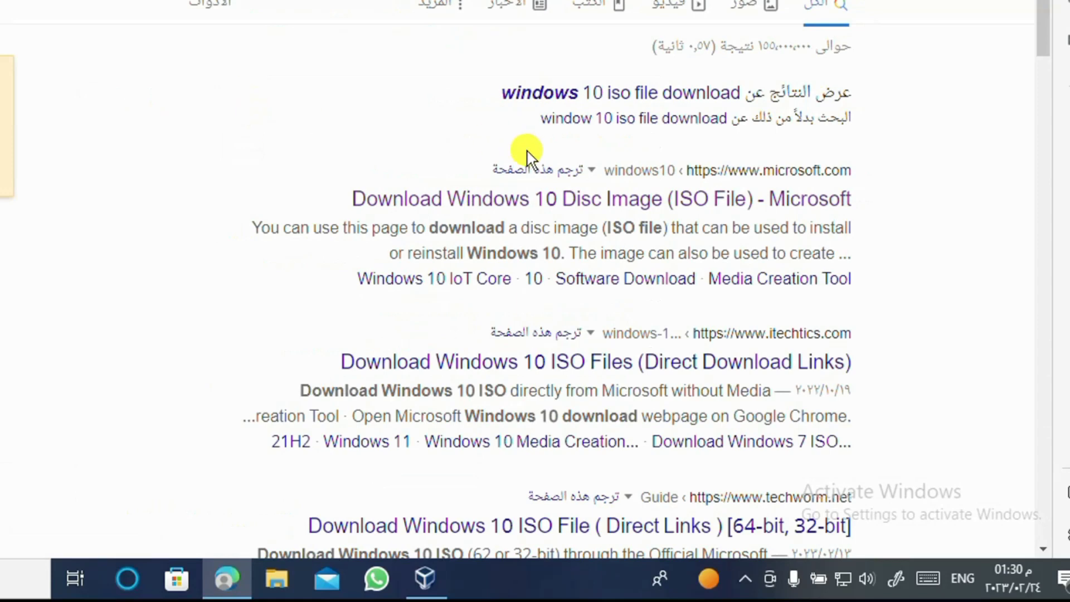
# Show the results for the corrected spelling and open Microsoft's Windows 10 Disc Image (ISO File) download page
pyautogui.click(657, 90)
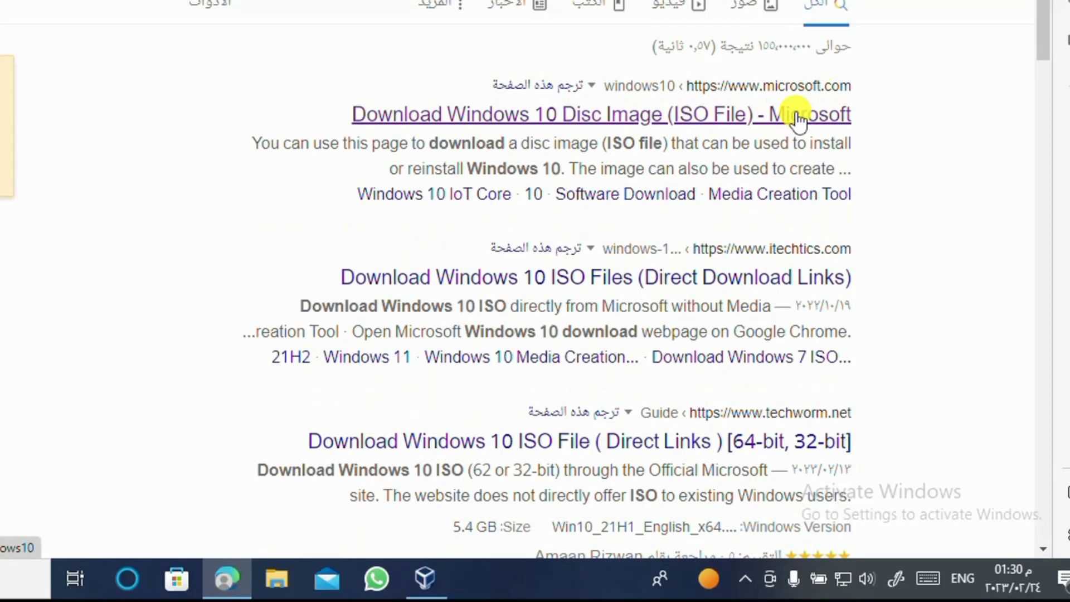
pyautogui.click(778, 124)
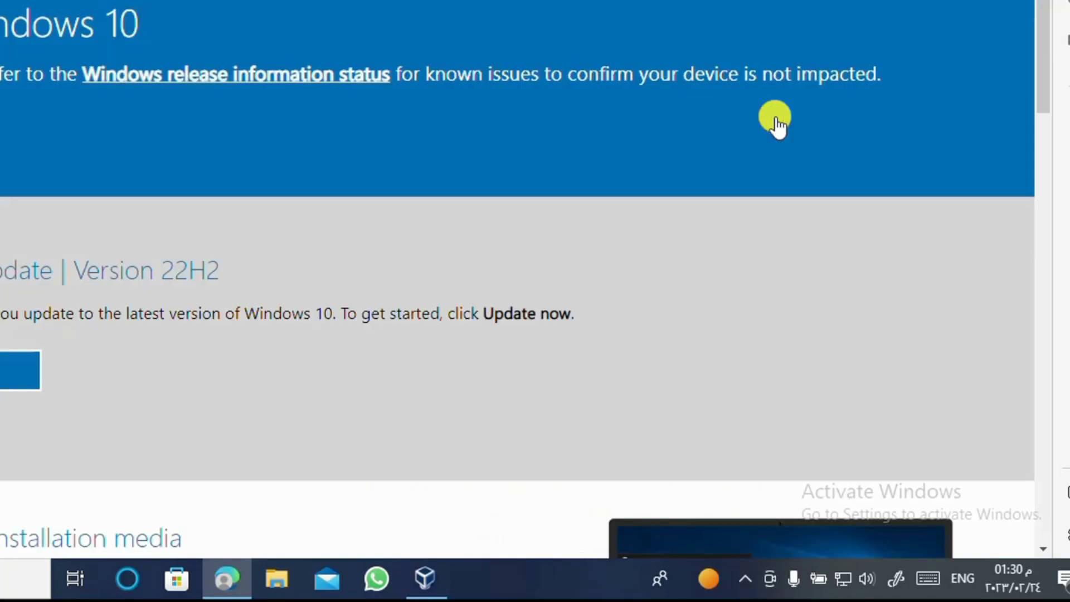
# Examine the Create Windows 10 installation media section of the download page and return to VirtualBox
pyautogui.scroll(-3, 321, 282)
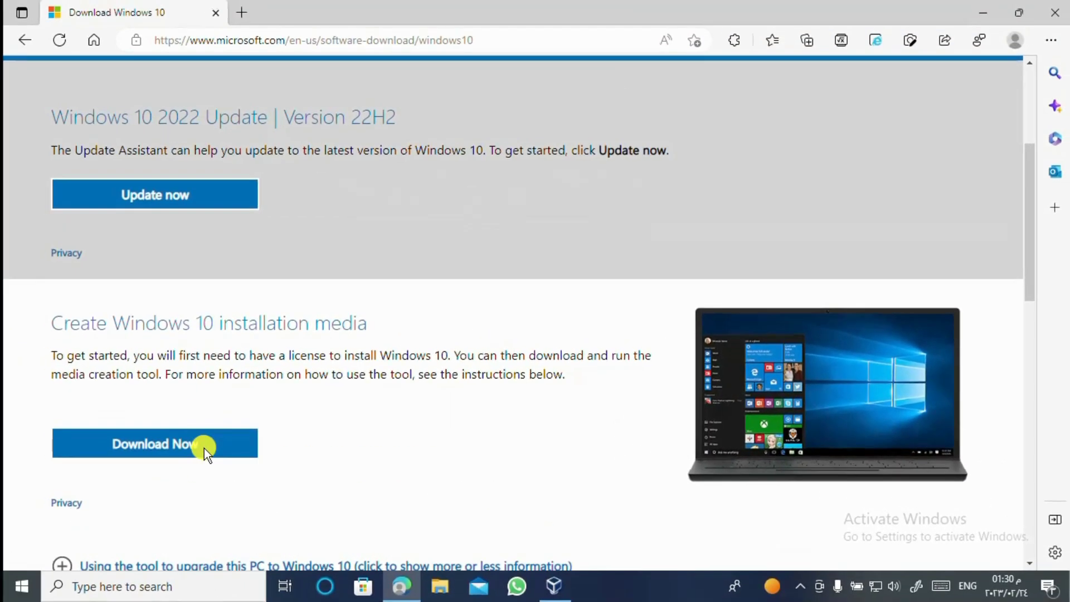
pyautogui.click(21, 495)
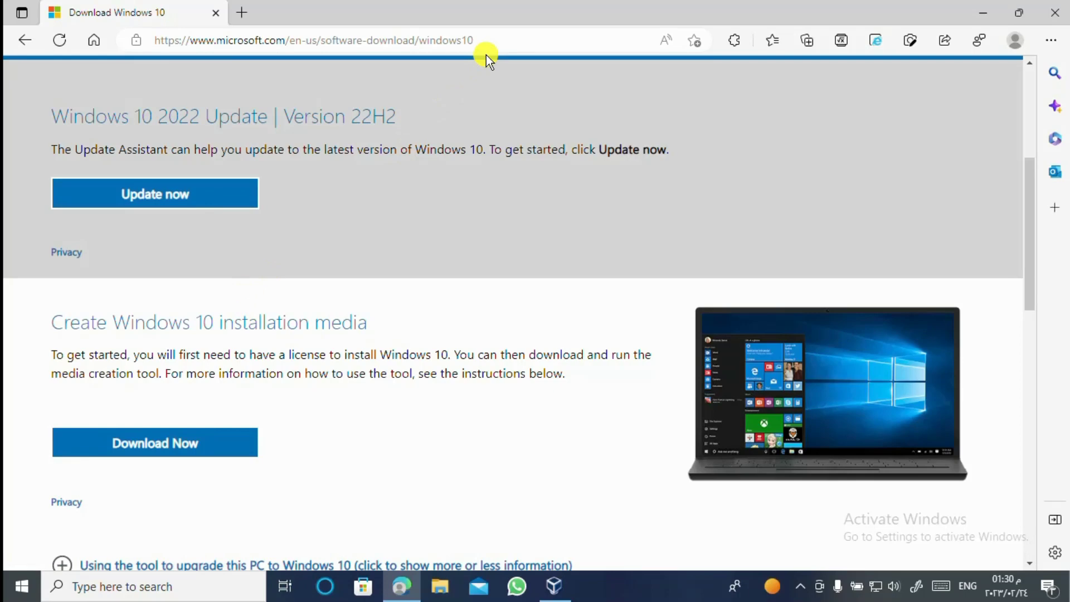
pyautogui.click(979, 12)
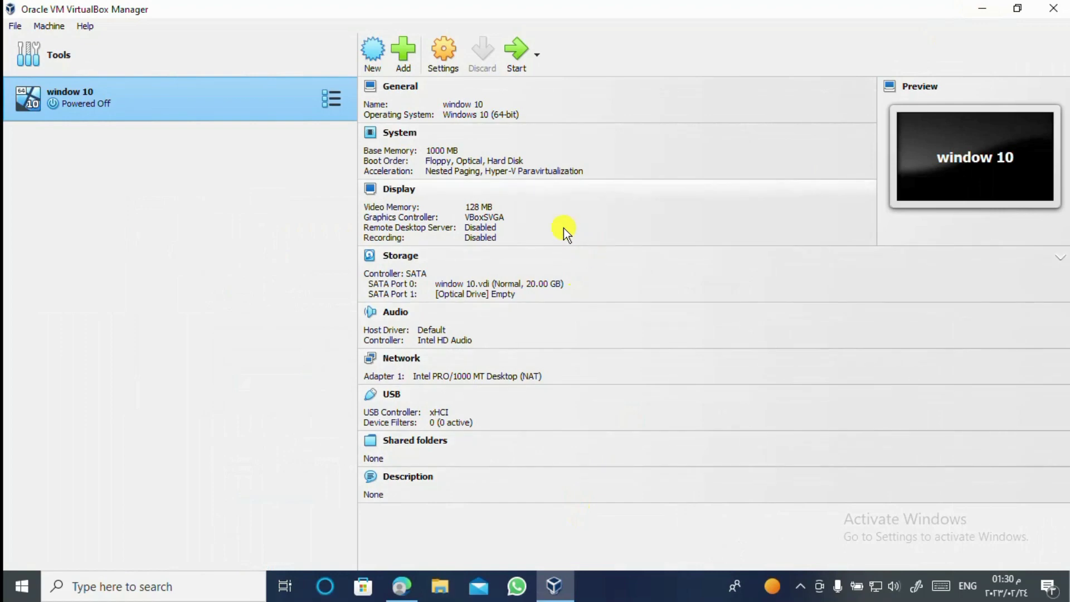
# Start the "window 10" virtual machine, mount Windows10.iso from Downloads as its DVD, and retry the boot with the window maximised
pyautogui.click(513, 58)
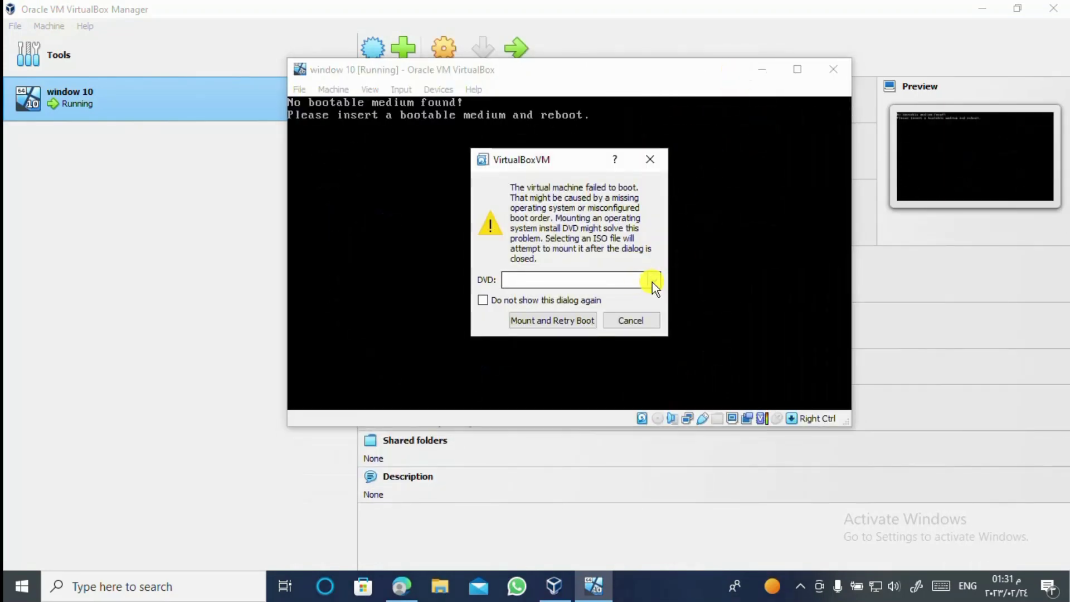
pyautogui.click(652, 282)
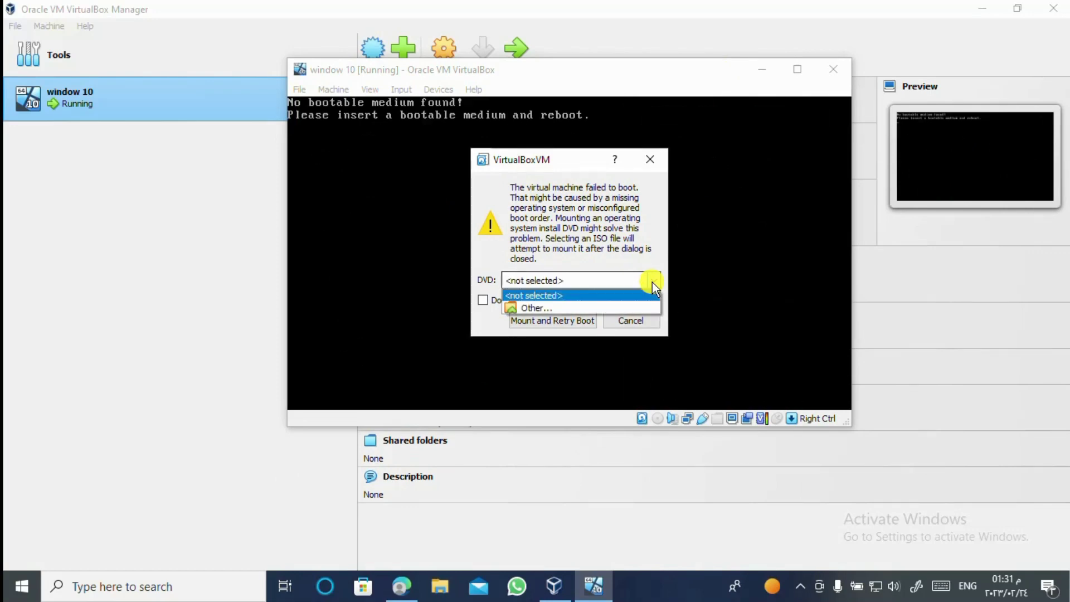
pyautogui.click(617, 302)
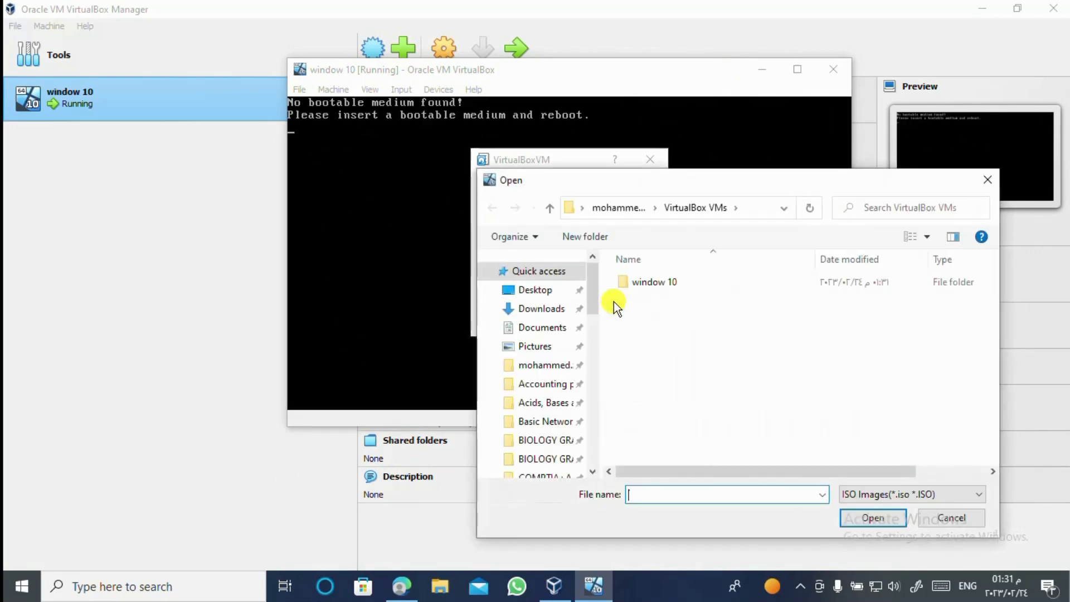
pyautogui.click(542, 310)
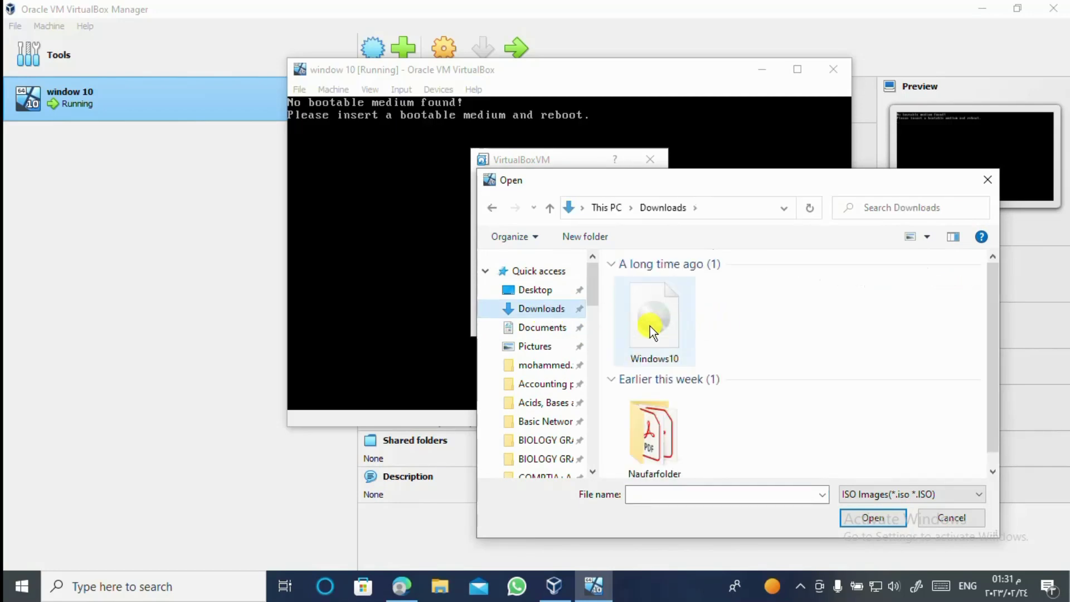
pyautogui.click(654, 332)
pyautogui.click(861, 520)
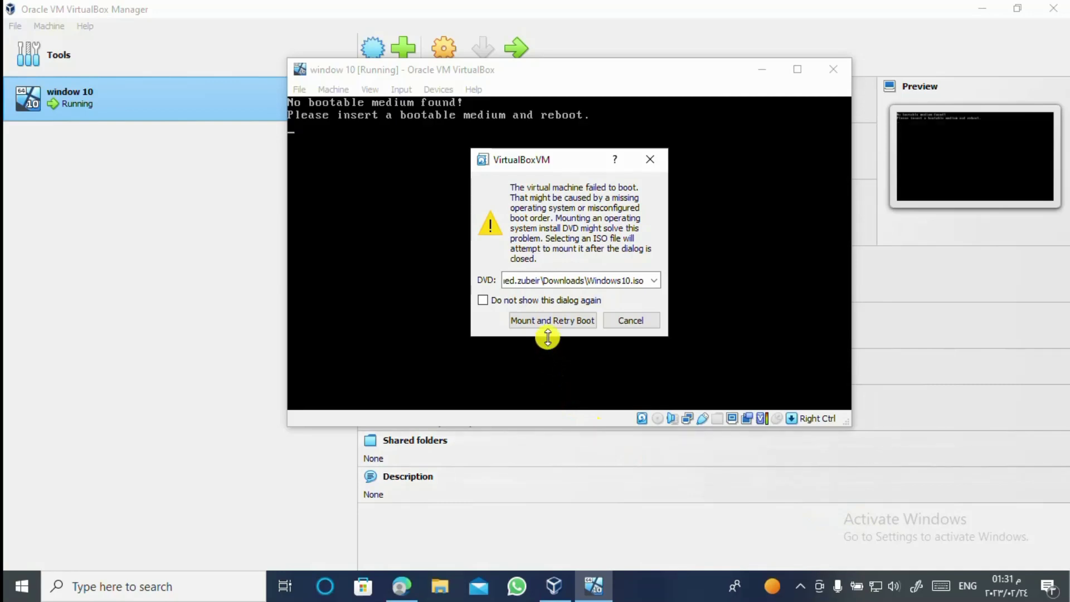
pyautogui.click(541, 322)
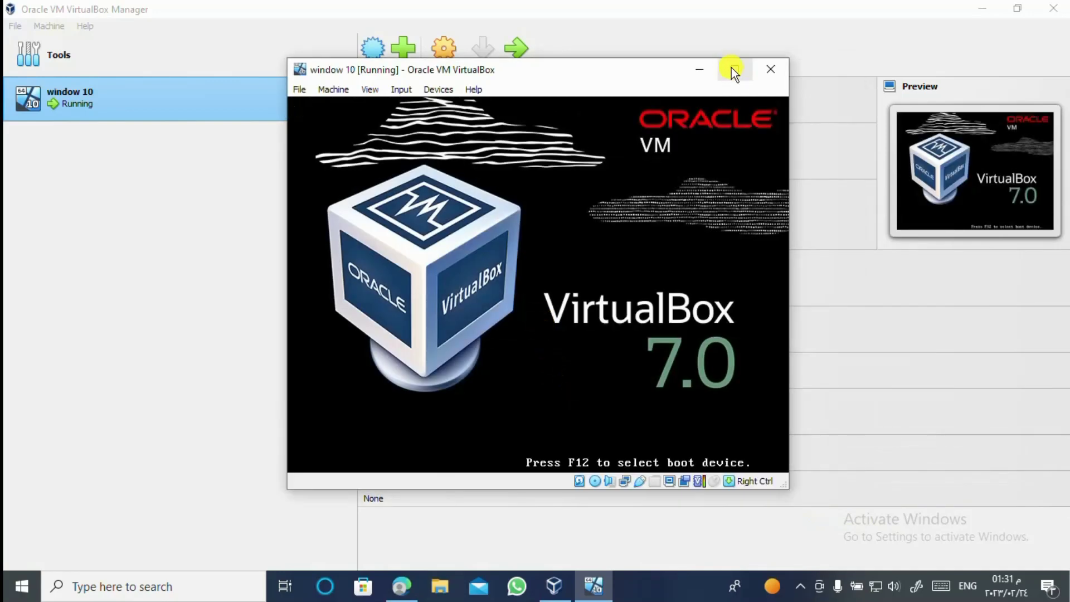
pyautogui.click(731, 68)
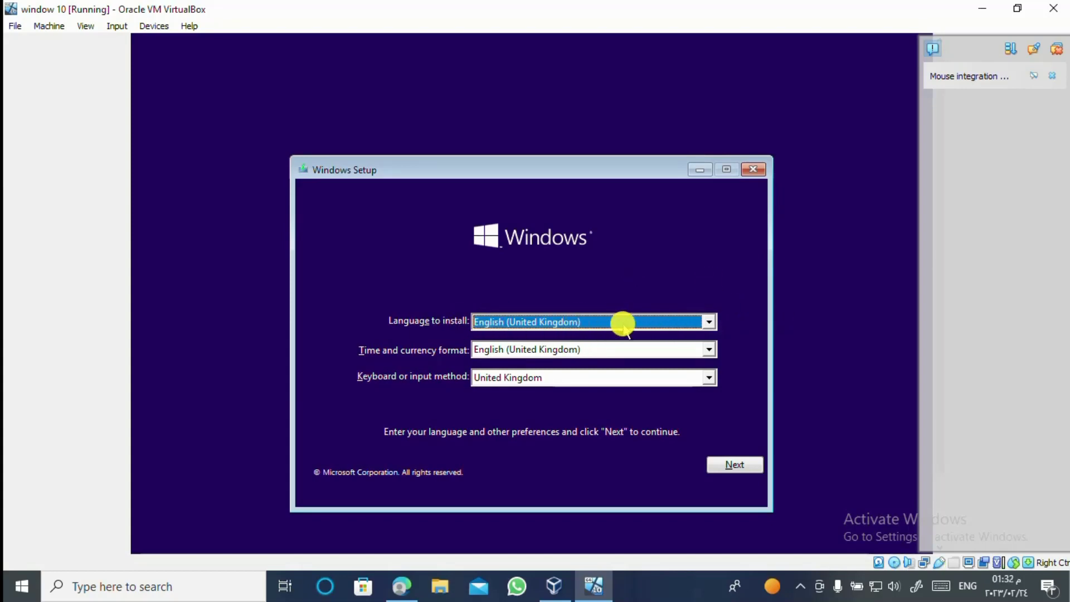
# Review the language, time format and keyboard choices, keep English (United Kingdom) and the United Kingdom keyboard, and continue the setup
pyautogui.click(711, 323)
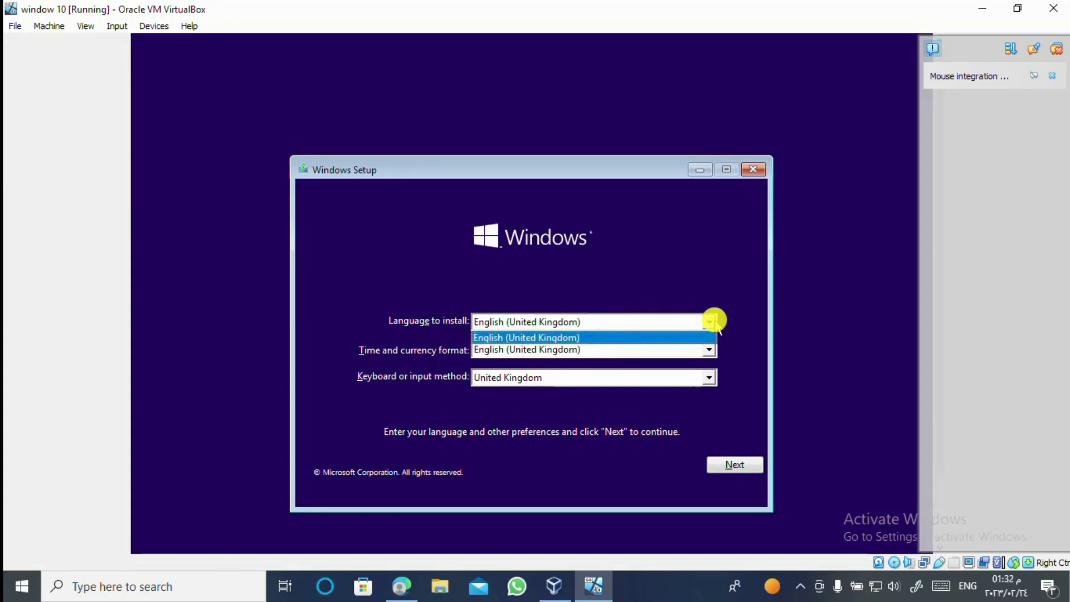
pyautogui.click(713, 322)
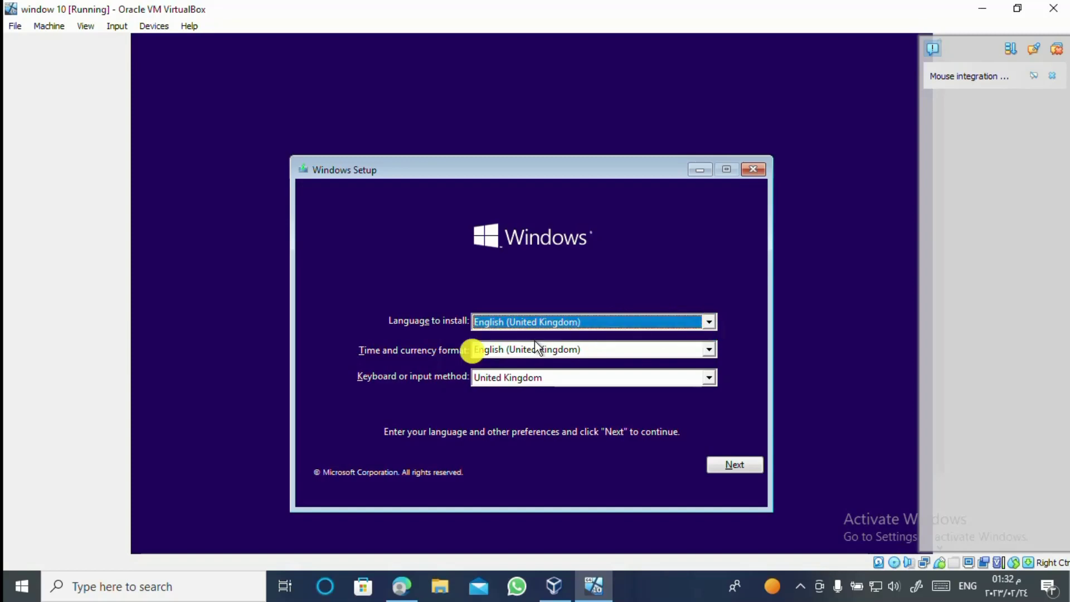
pyautogui.click(711, 350)
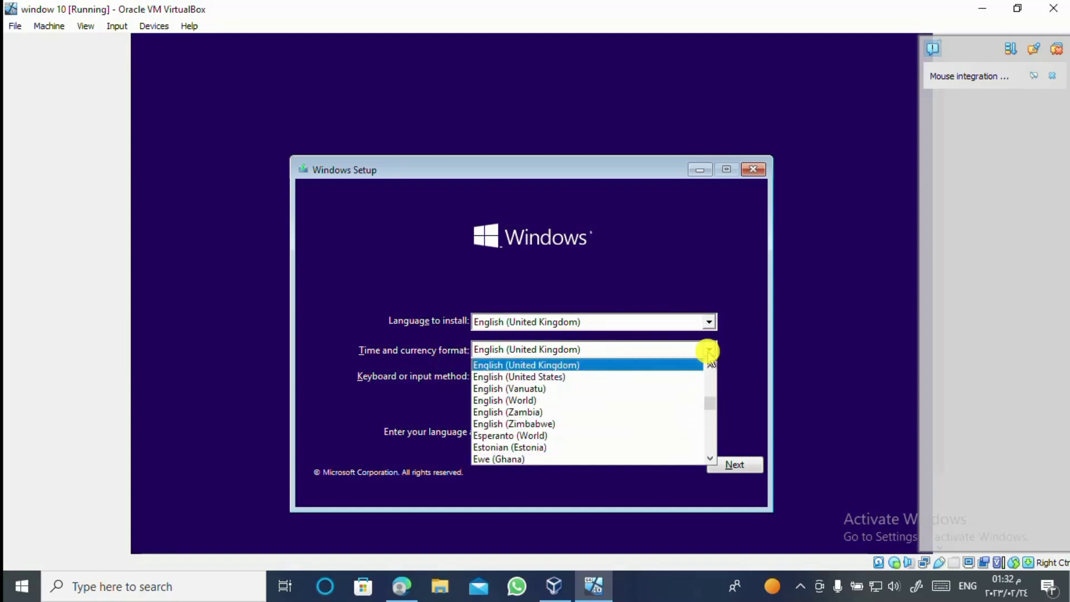
pyautogui.click(710, 349)
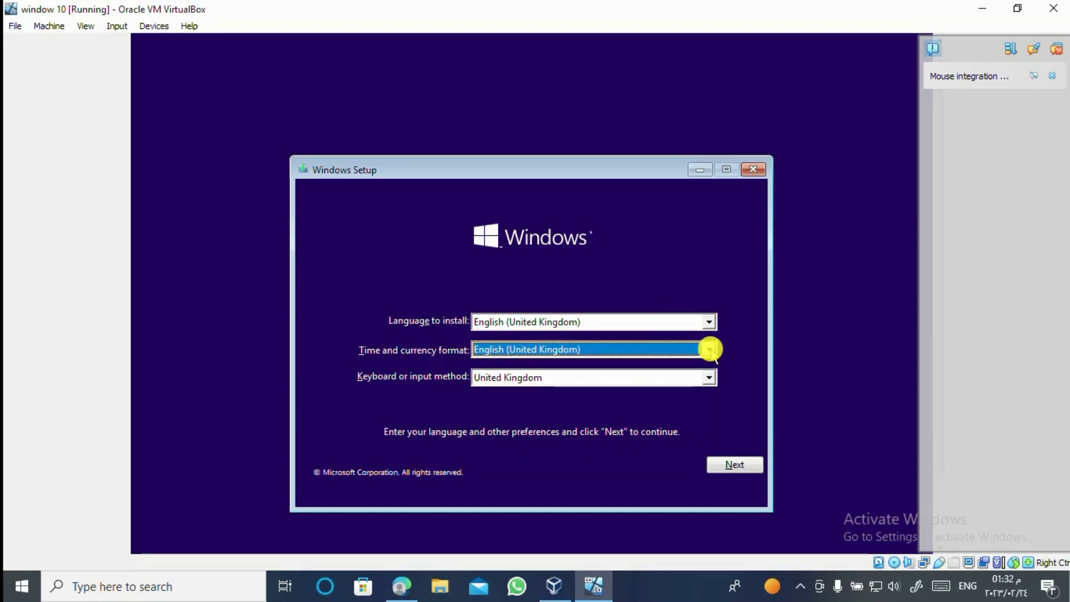
pyautogui.click(712, 375)
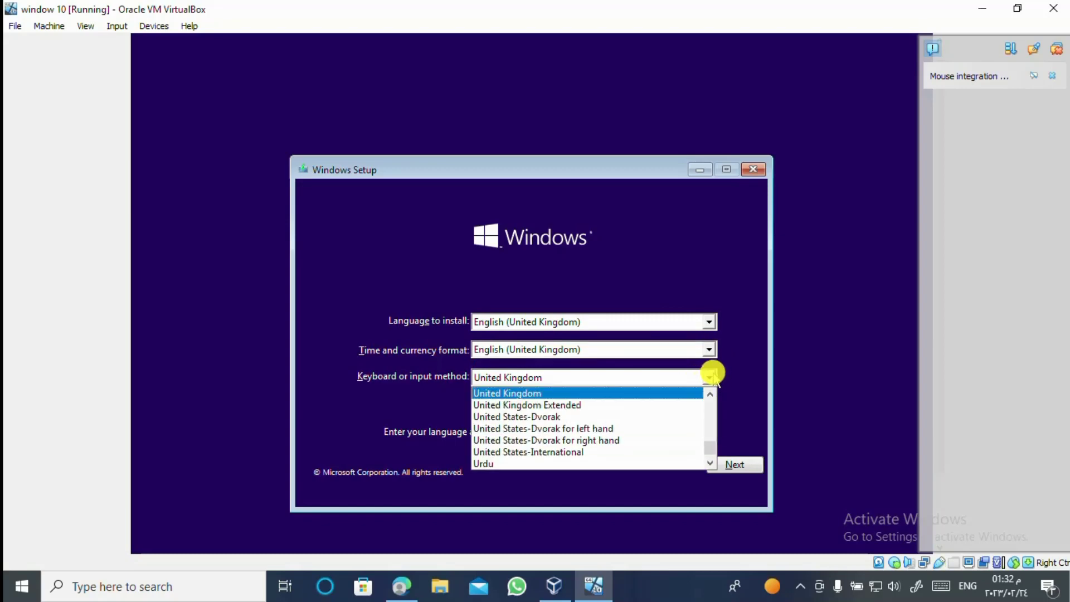
pyautogui.click(712, 375)
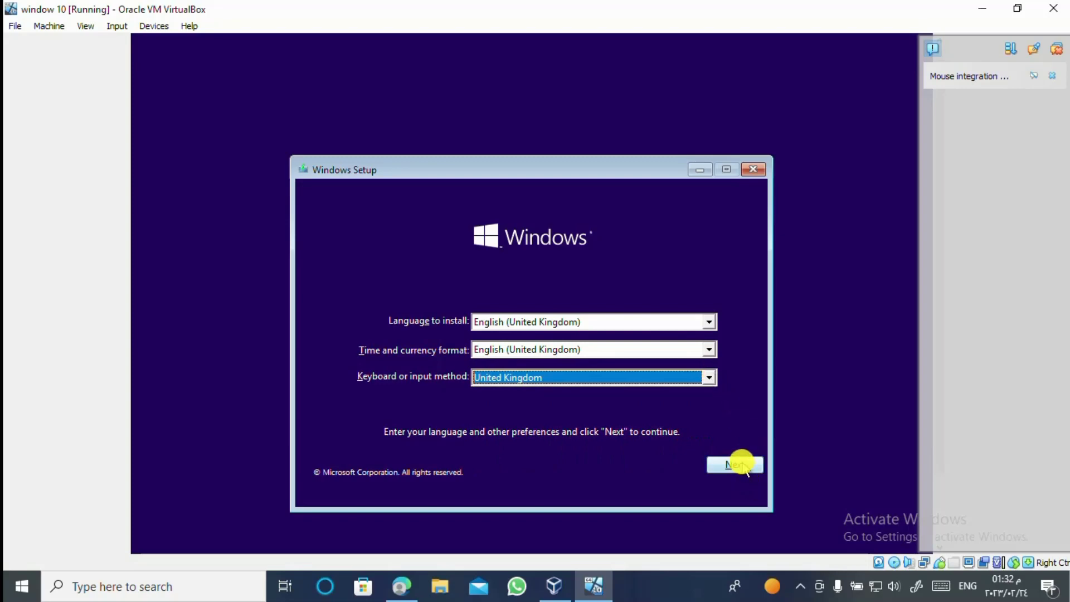
pyautogui.click(742, 464)
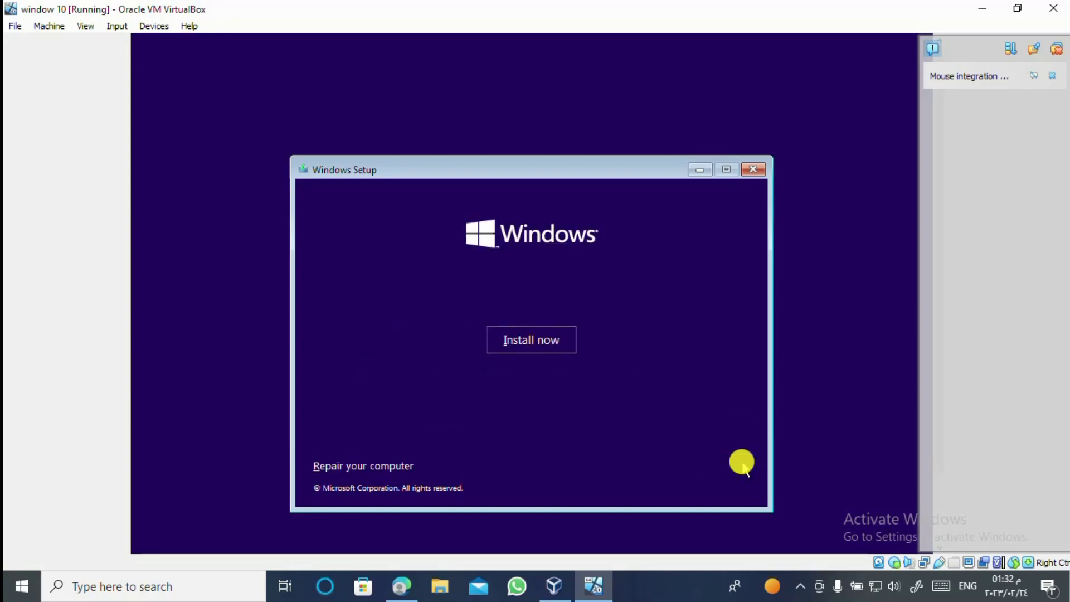
# Begin the Windows installation without a product key and choose Windows 10 Pro as the edition
pyautogui.click(525, 349)
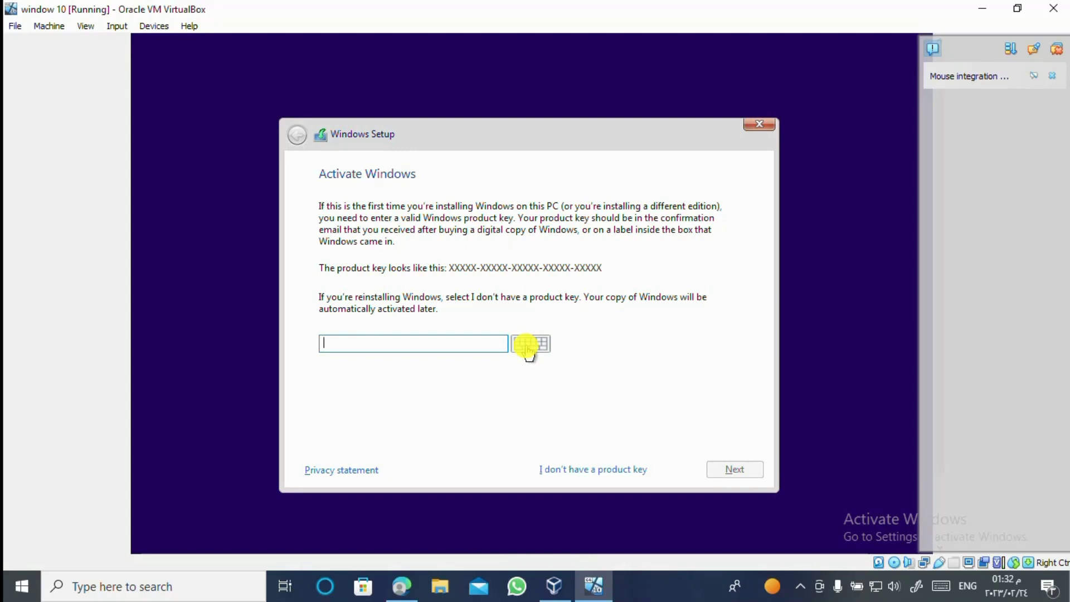
pyautogui.click(575, 471)
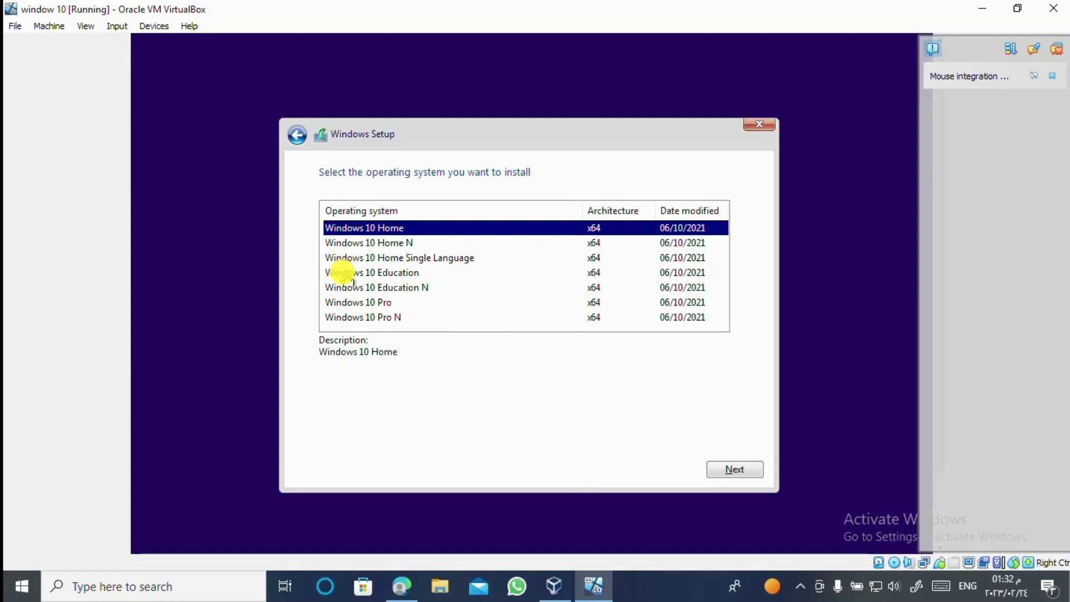
pyautogui.click(371, 302)
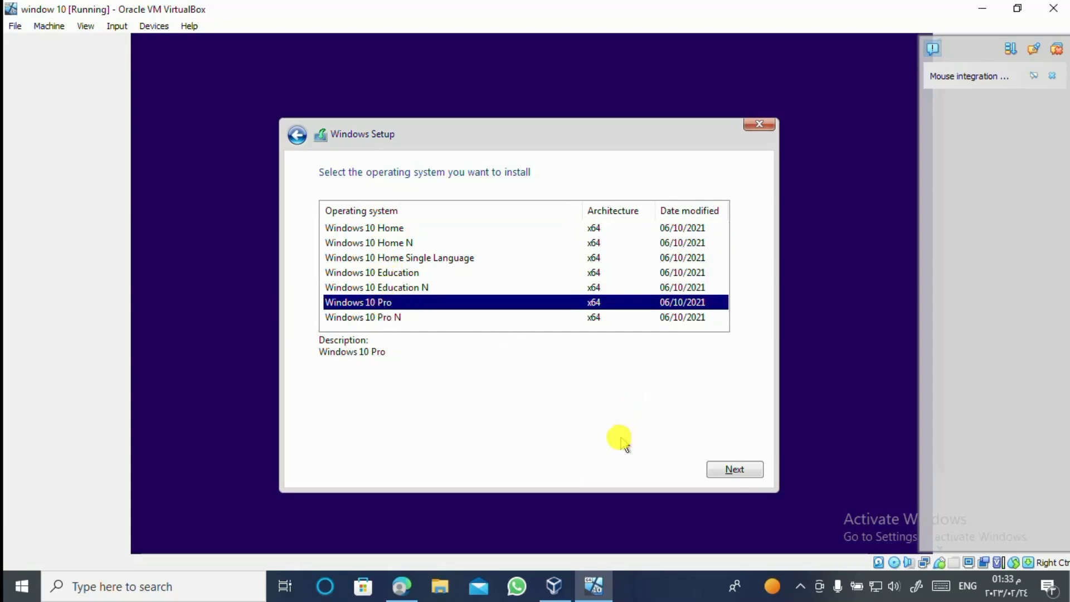
pyautogui.click(725, 467)
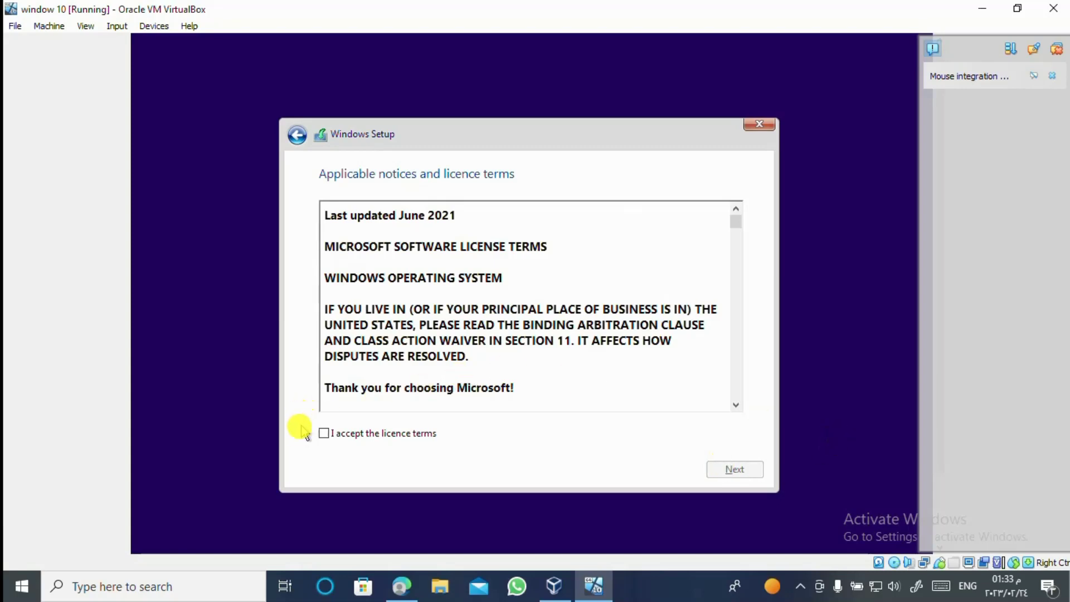
# Accept the licence terms and start a custom installation of Windows on the Drive 0 unallocated space
pyautogui.click(324, 435)
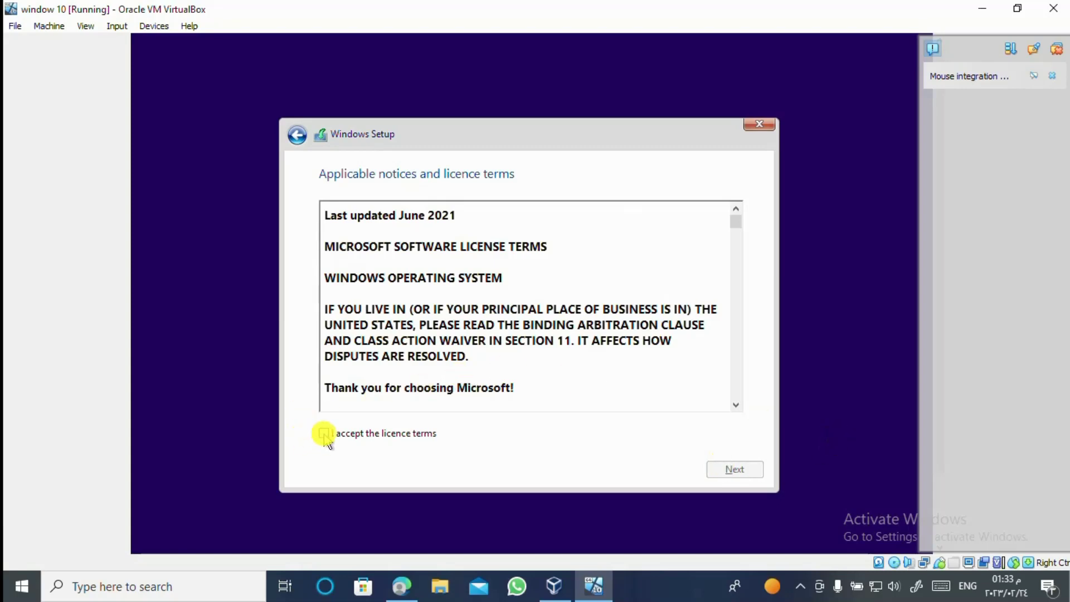
pyautogui.click(737, 469)
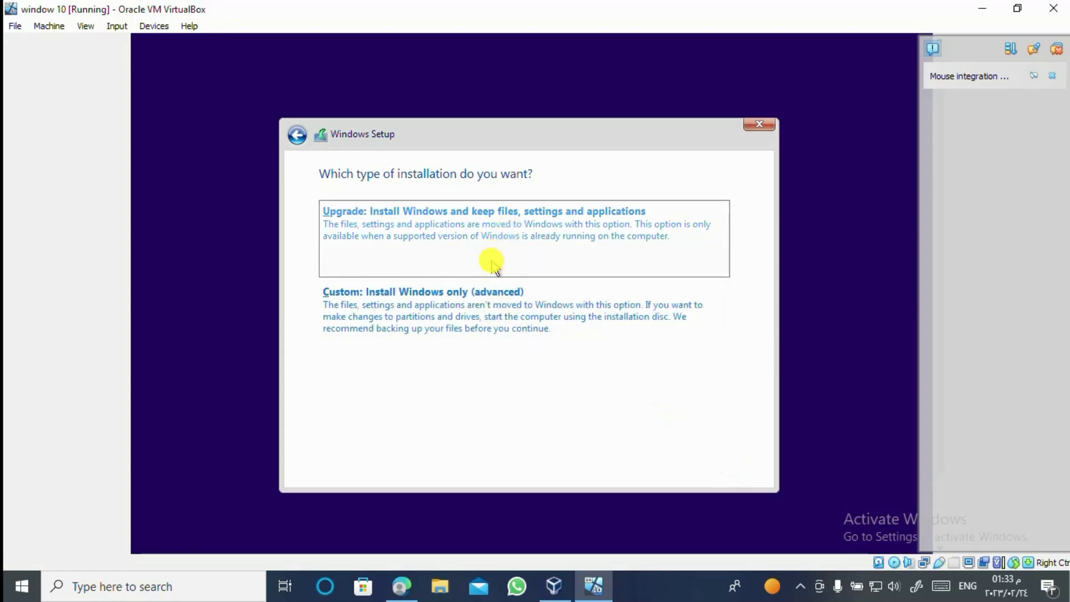
pyautogui.click(491, 329)
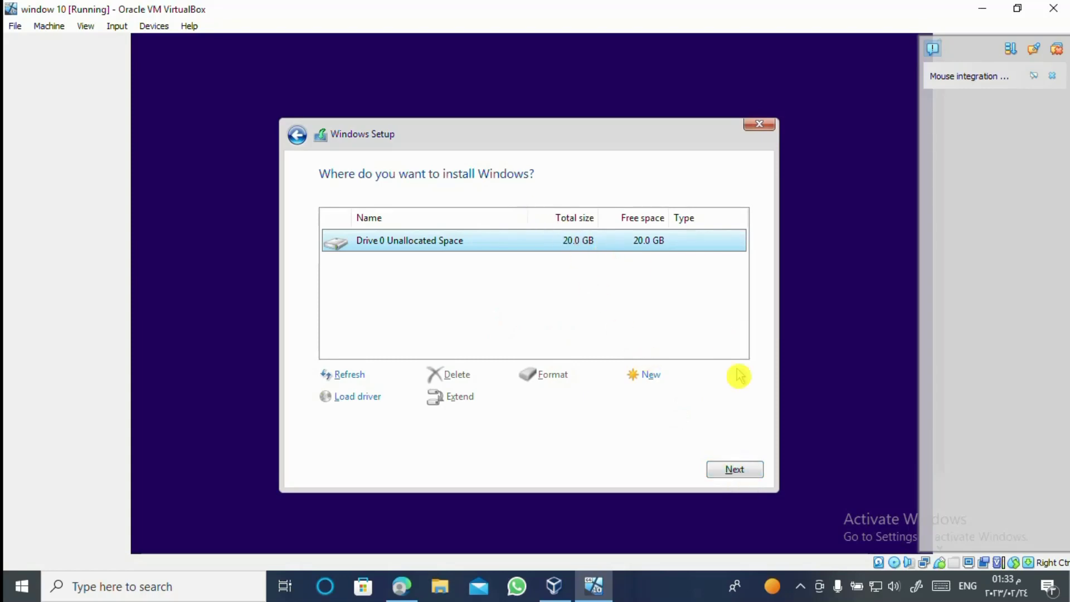
pyautogui.click(735, 470)
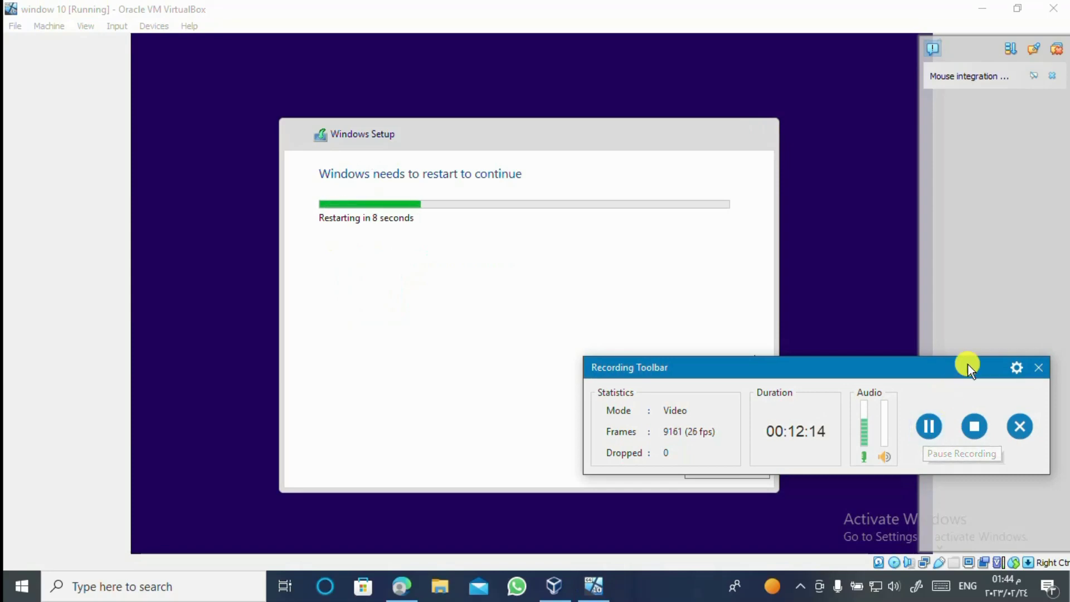
# Remove the installation disk from the virtual optical drive while the virtual machine restarts
pyautogui.moveTo(958, 362); pyautogui.dragTo(939, 569)
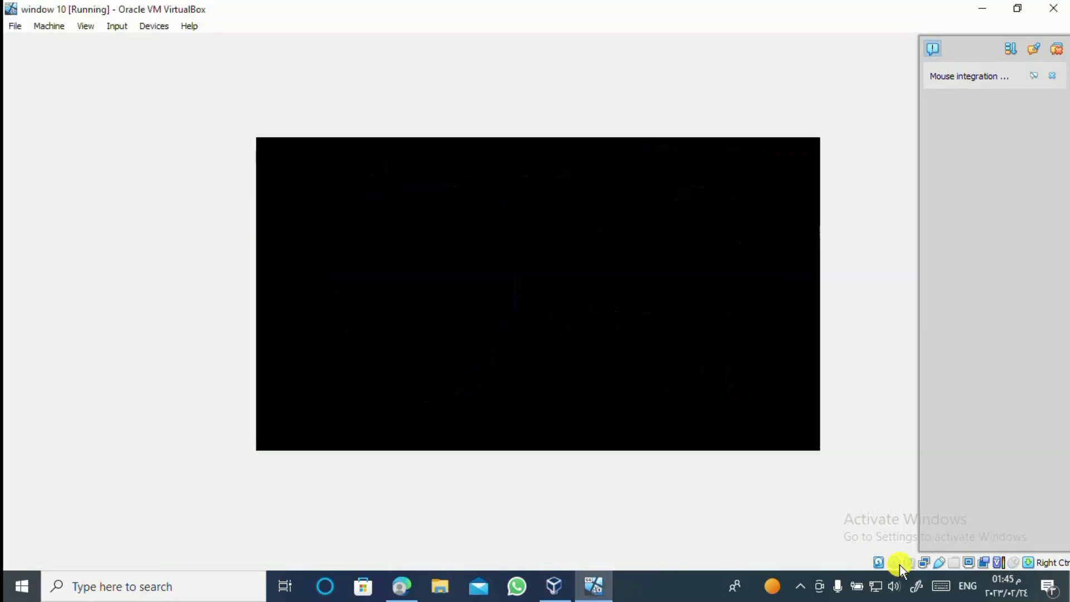
pyautogui.click(894, 563)
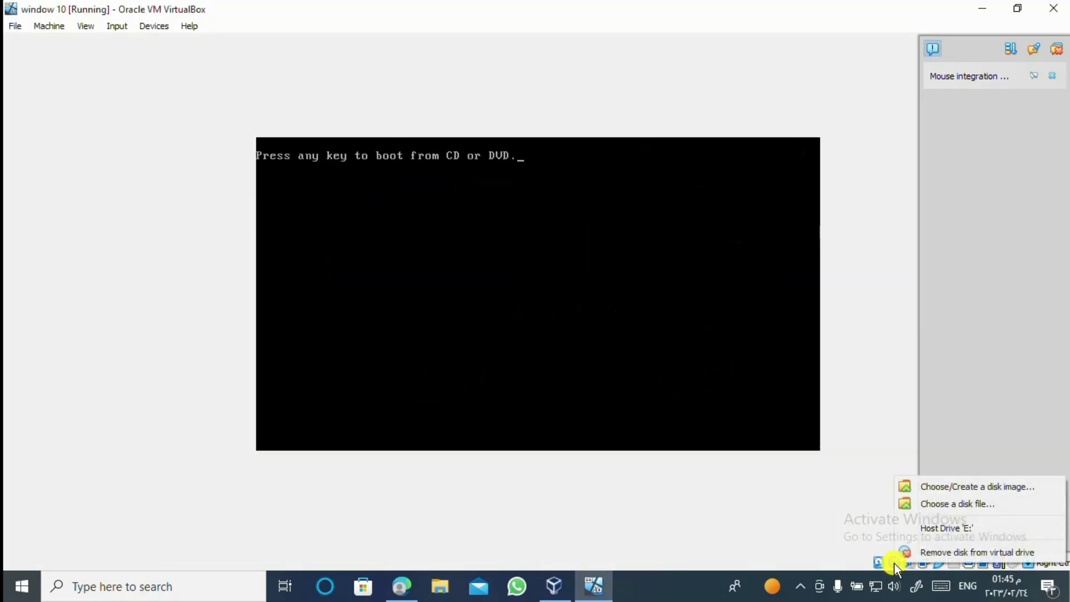
pyautogui.click(937, 553)
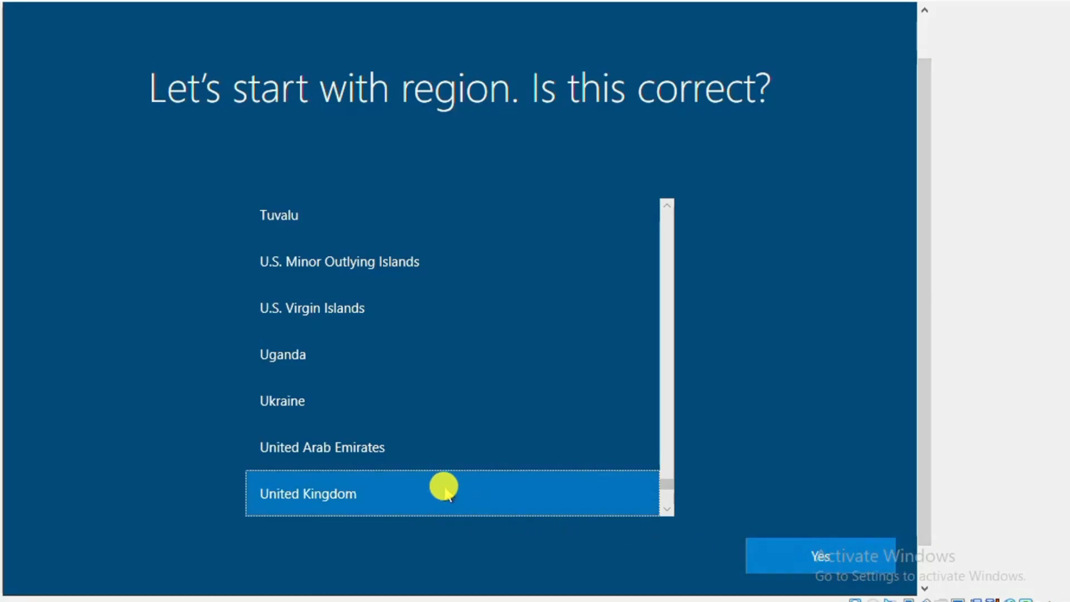
# Confirm United Kingdom as the region and keyboard layout, and skip adding a second keyboard layout
pyautogui.click(817, 561)
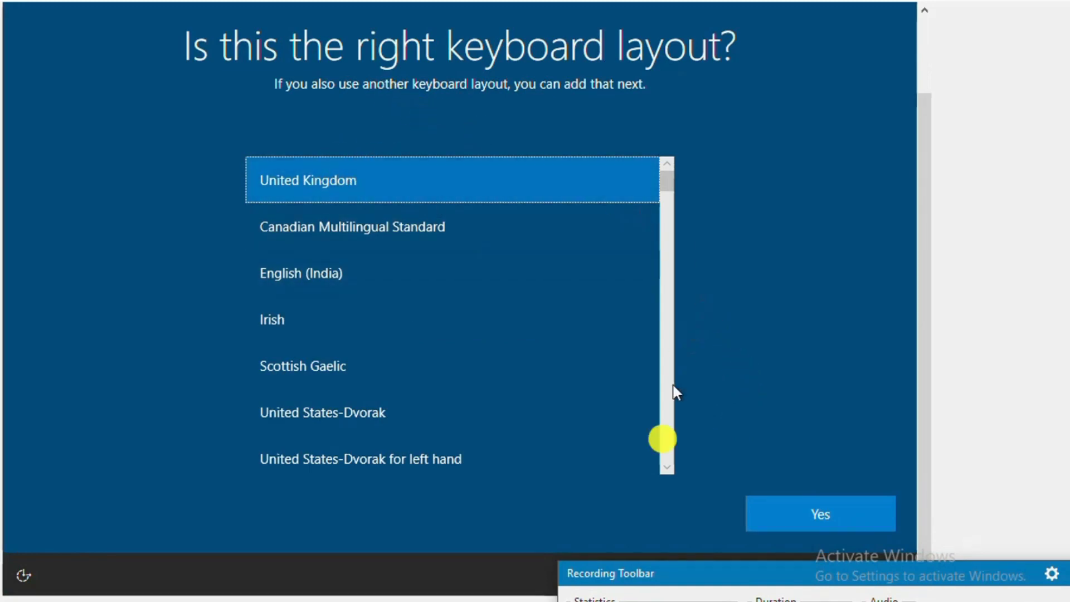
pyautogui.click(792, 518)
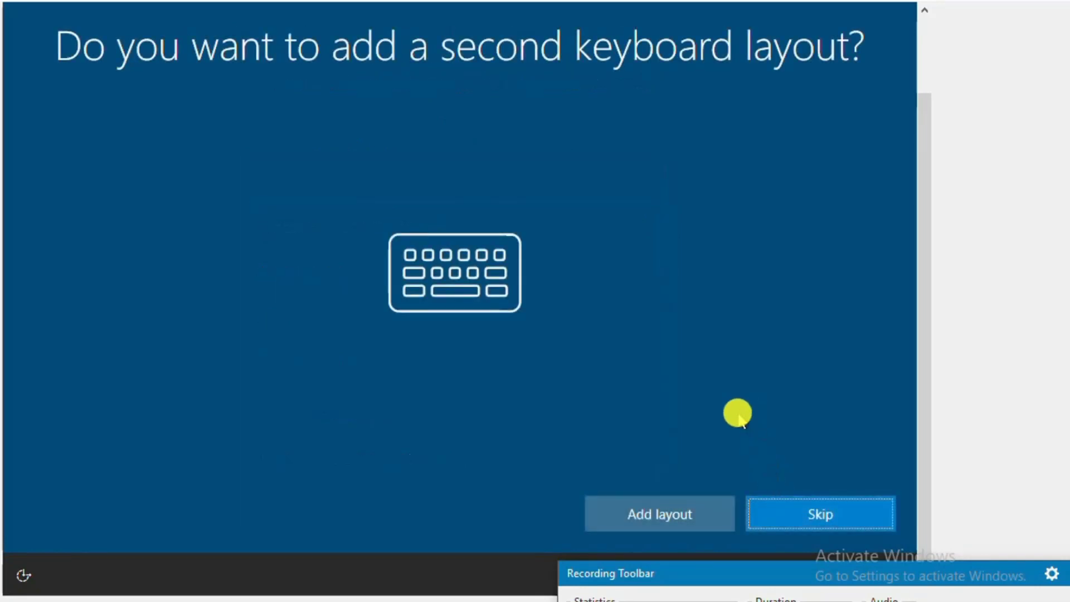
pyautogui.click(817, 512)
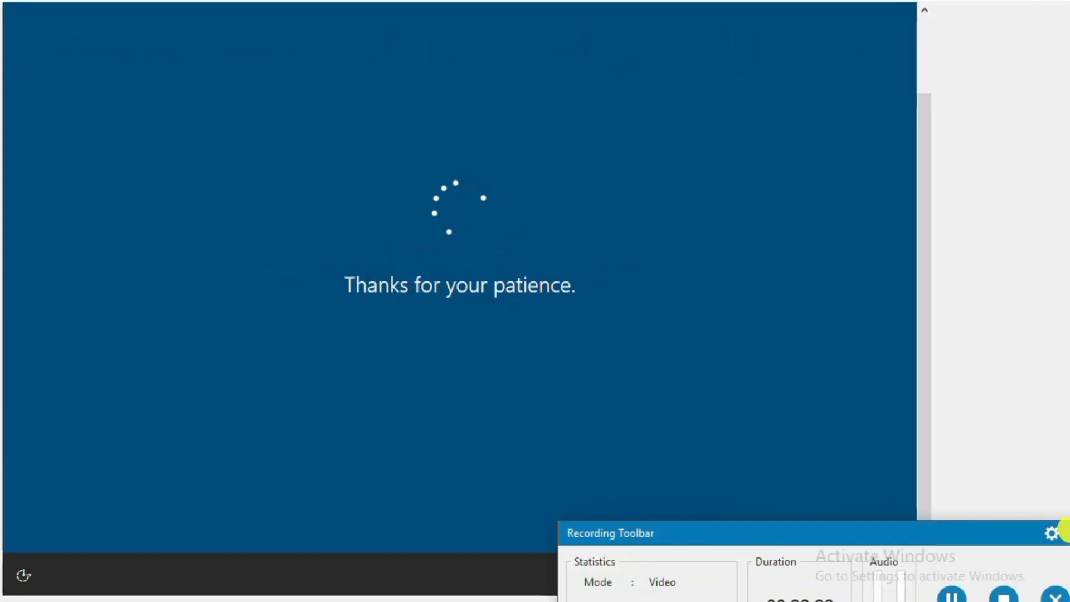
pyautogui.click(1067, 531)
pyautogui.click(942, 601)
pyautogui.click(766, 601)
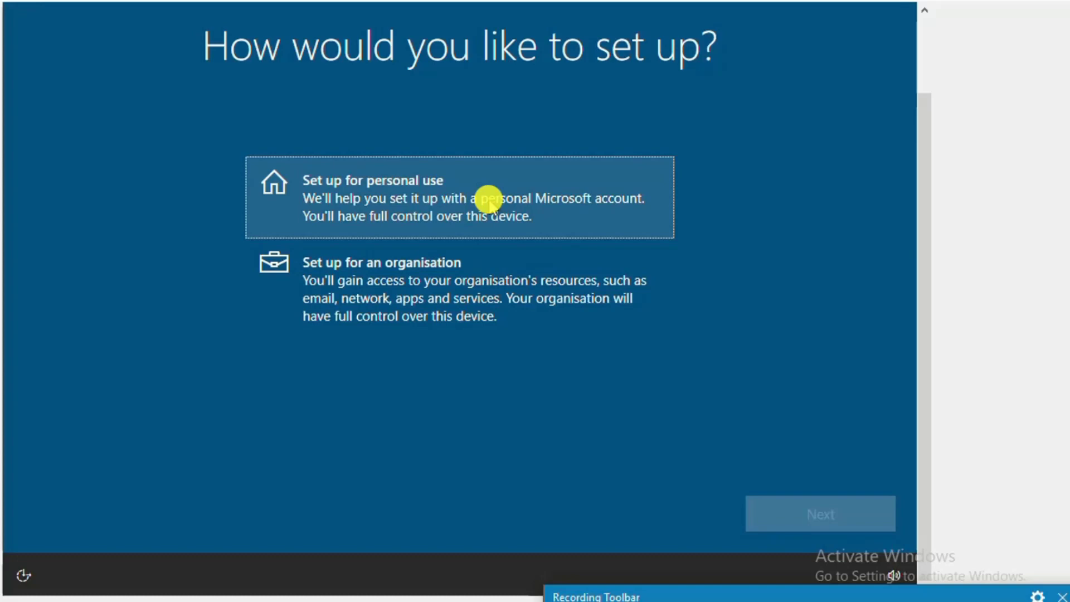
# Set up Windows for personal use and choose an offline account instead of a Microsoft account
pyautogui.click(490, 204)
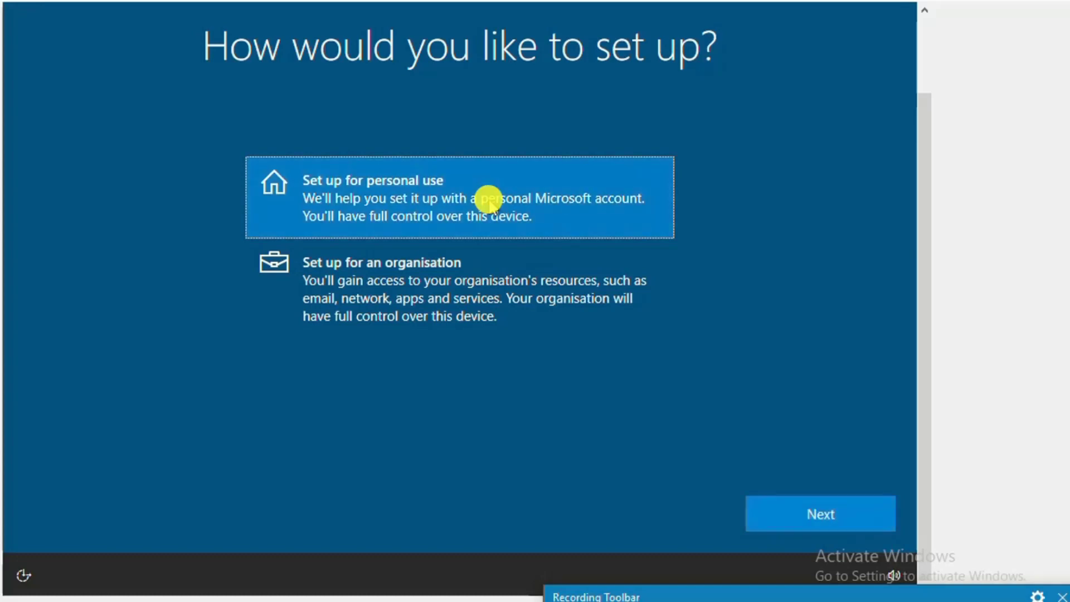
pyautogui.click(838, 516)
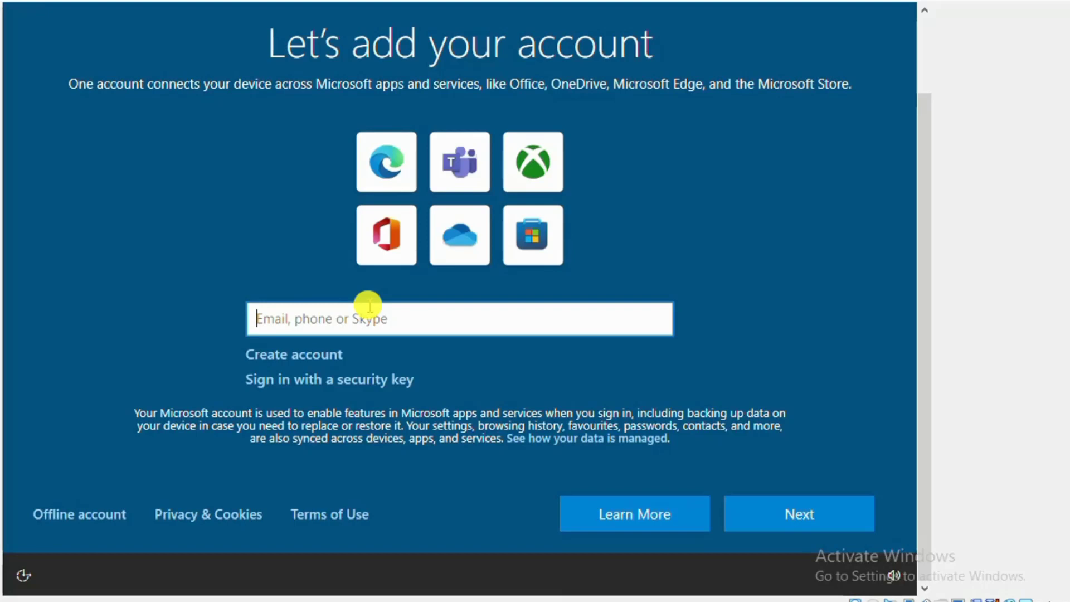
pyautogui.click(58, 518)
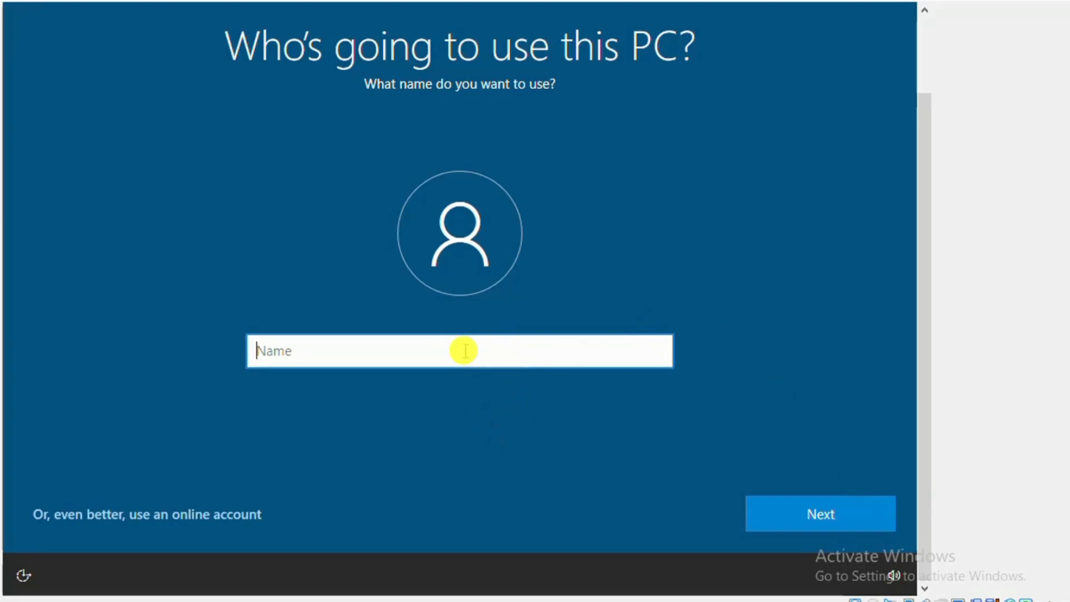
# Enter the user's name for the offline account and continue with the password left blank
pyautogui.write('z')
pyautogui.write('ubw')
pyautogui.press('BackSpace')
pyautogui.write('ier')
pyautogui.press('BackSpace')
pyautogui.press('BackSpace')
pyautogui.press('BackSpace')
pyautogui.write('ei')
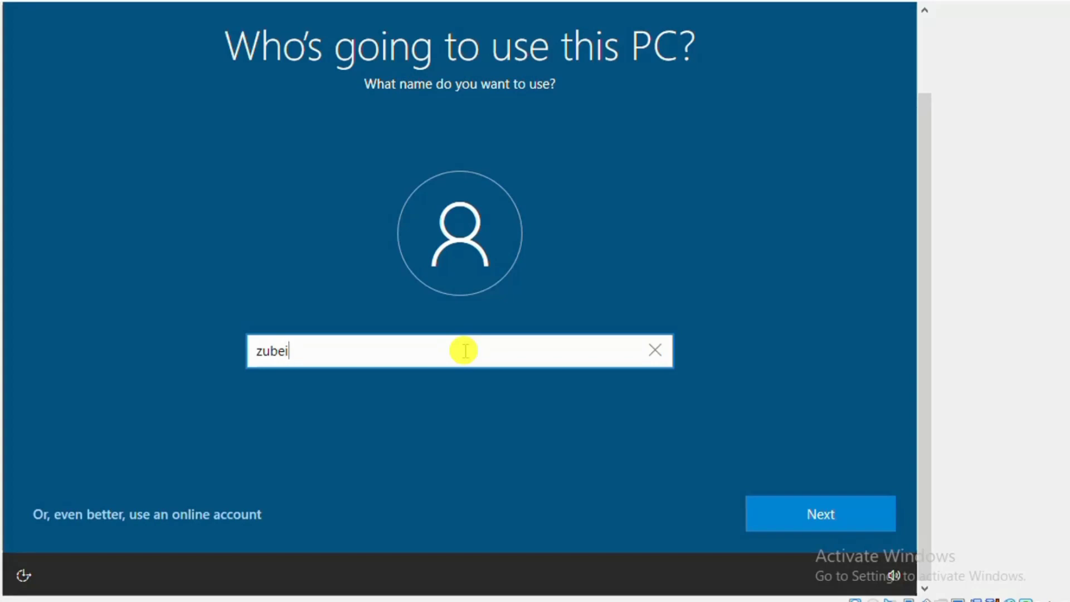
pyautogui.write('r Techinf')
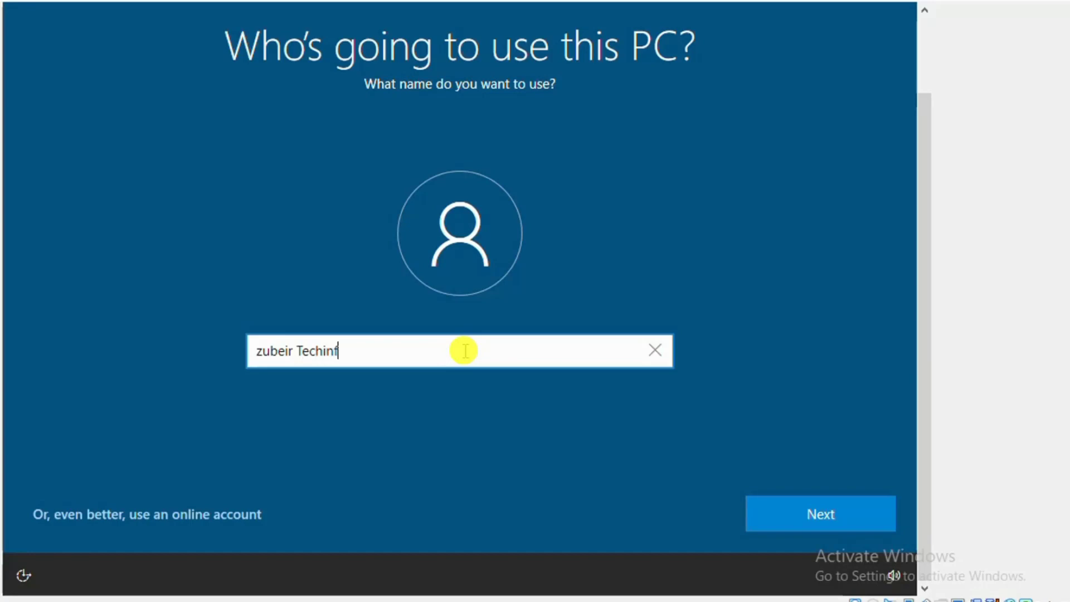
pyautogui.write('o')
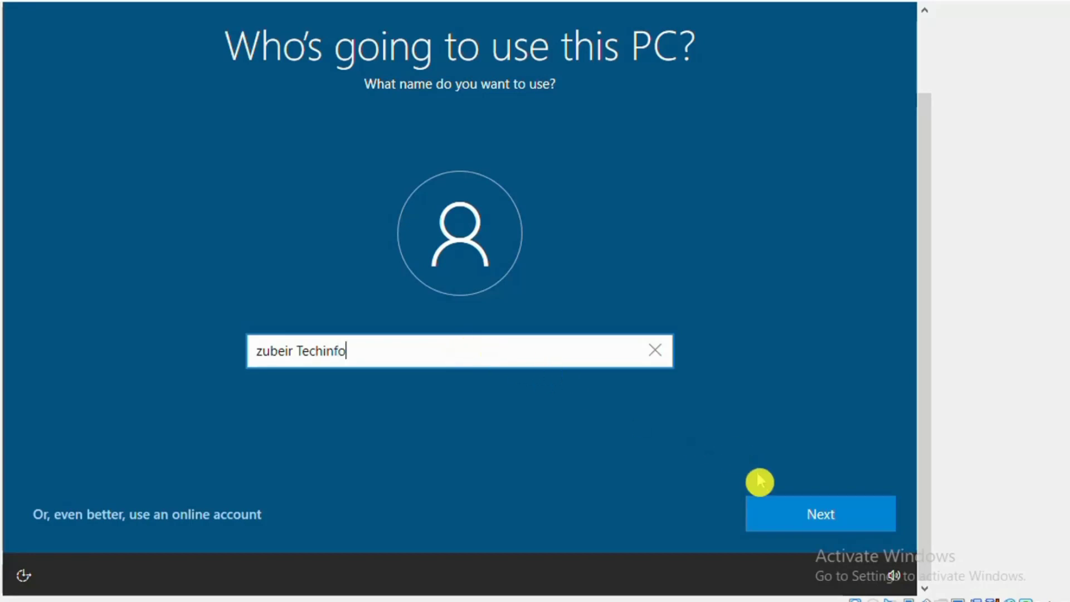
pyautogui.click(773, 518)
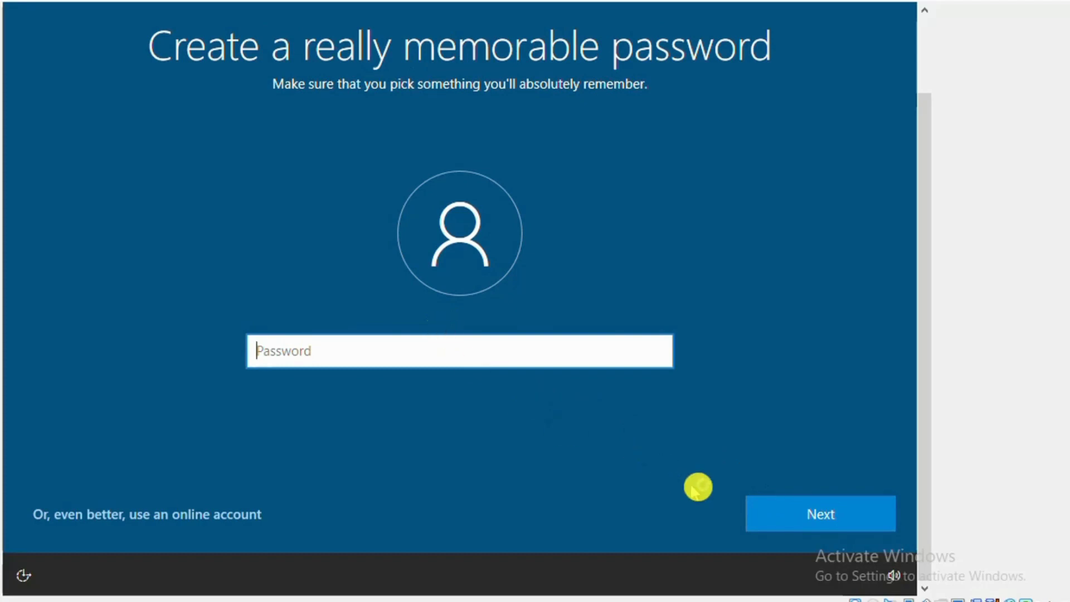
pyautogui.click(765, 512)
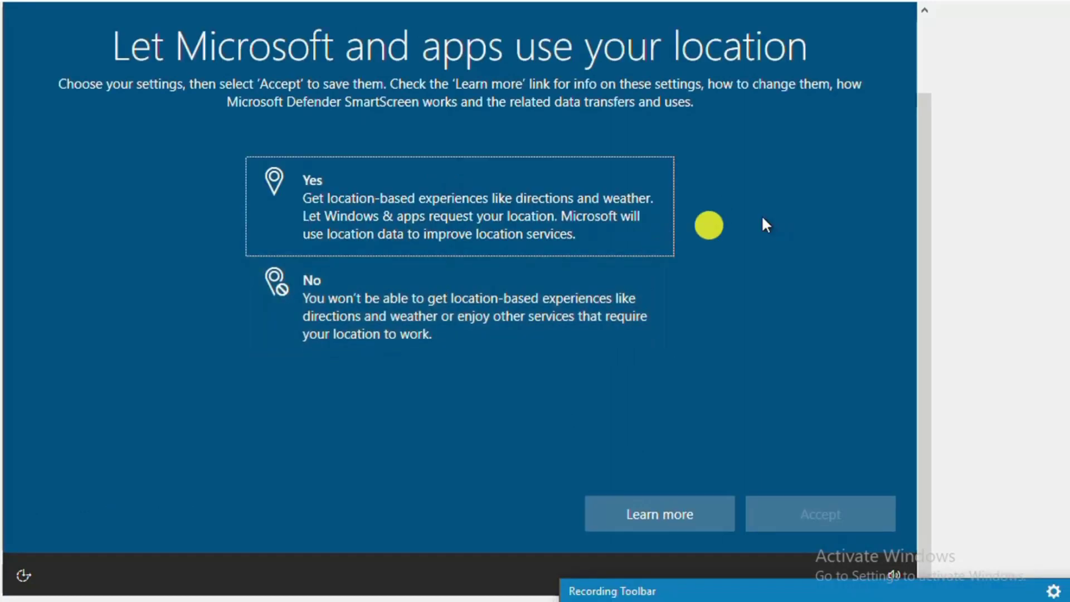
# Refuse location access for Microsoft and apps, and decline Find my device
pyautogui.click(479, 301)
pyautogui.click(815, 524)
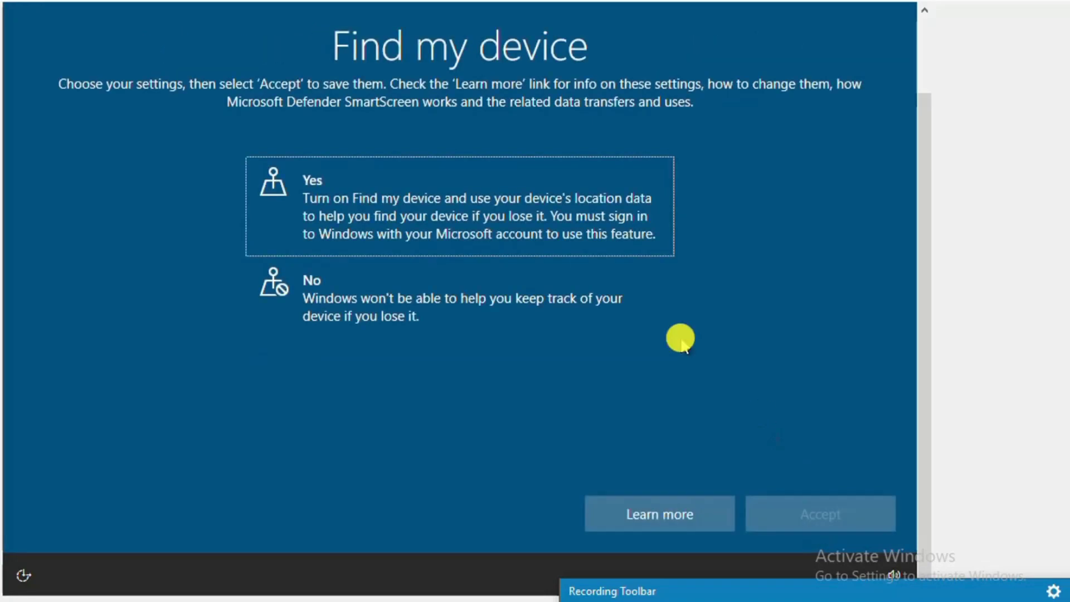
pyautogui.click(393, 316)
pyautogui.click(801, 517)
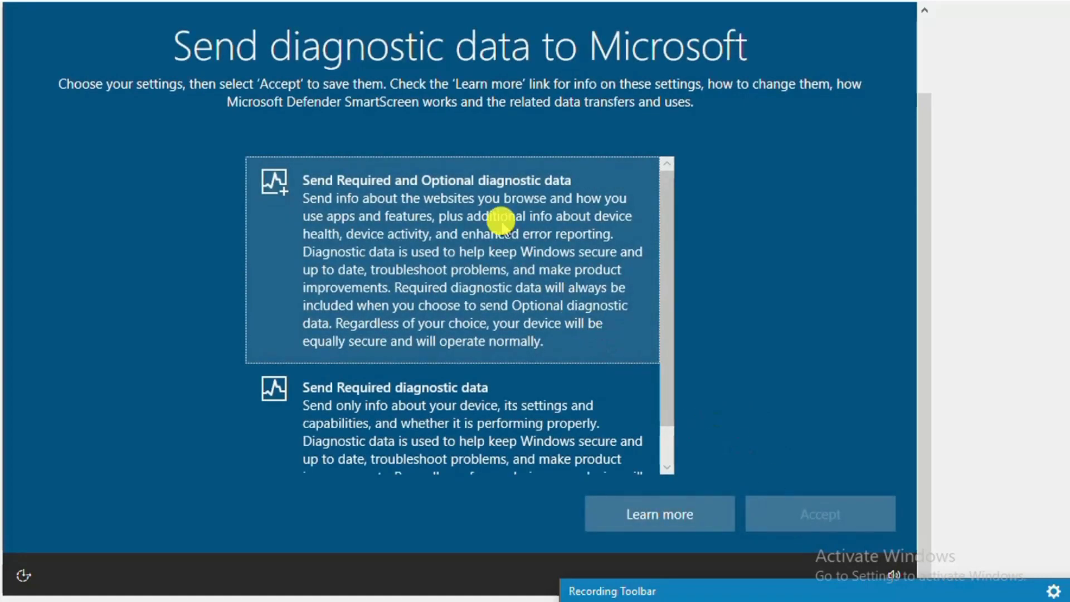
# Review the diagnostic data choices and accept sending Required and Optional diagnostic data to Microsoft
pyautogui.scroll(-1, 491, 218)
pyautogui.scroll(1, 489, 294)
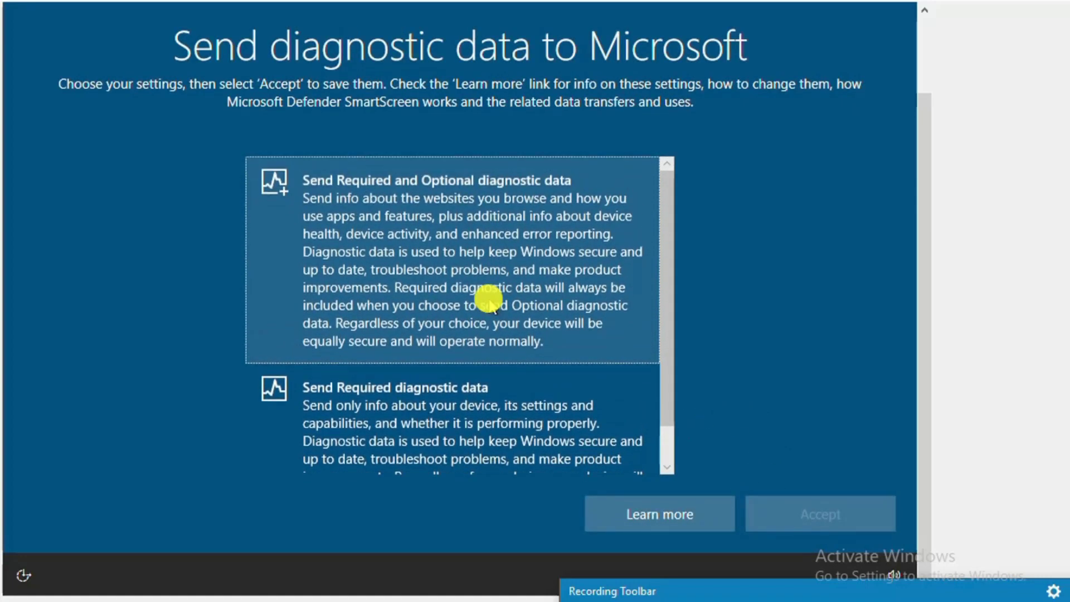
pyautogui.scroll(-1, 482, 289)
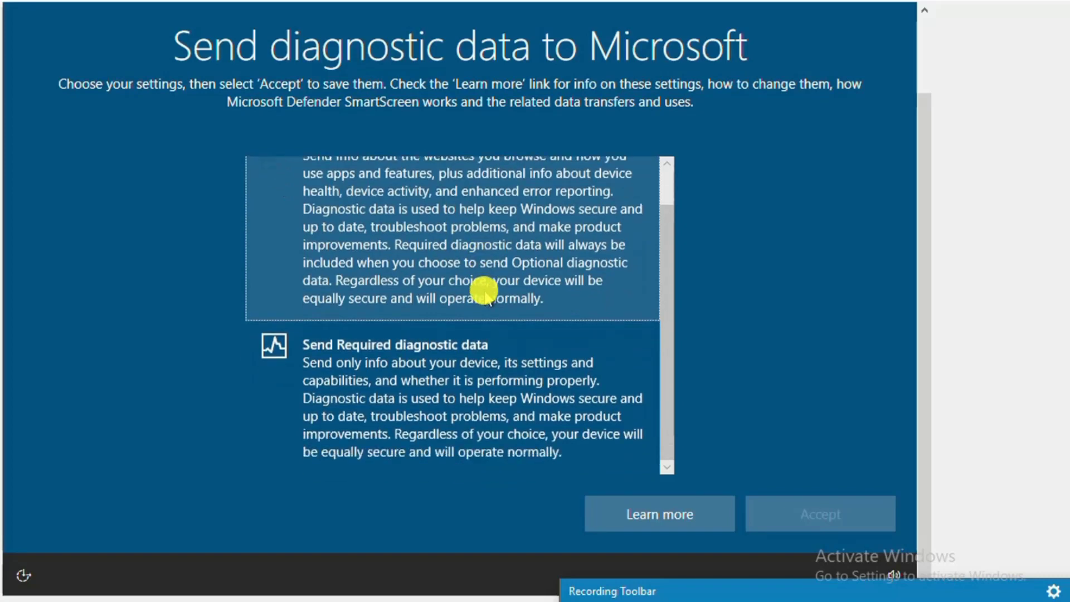
pyautogui.scroll(1, 484, 295)
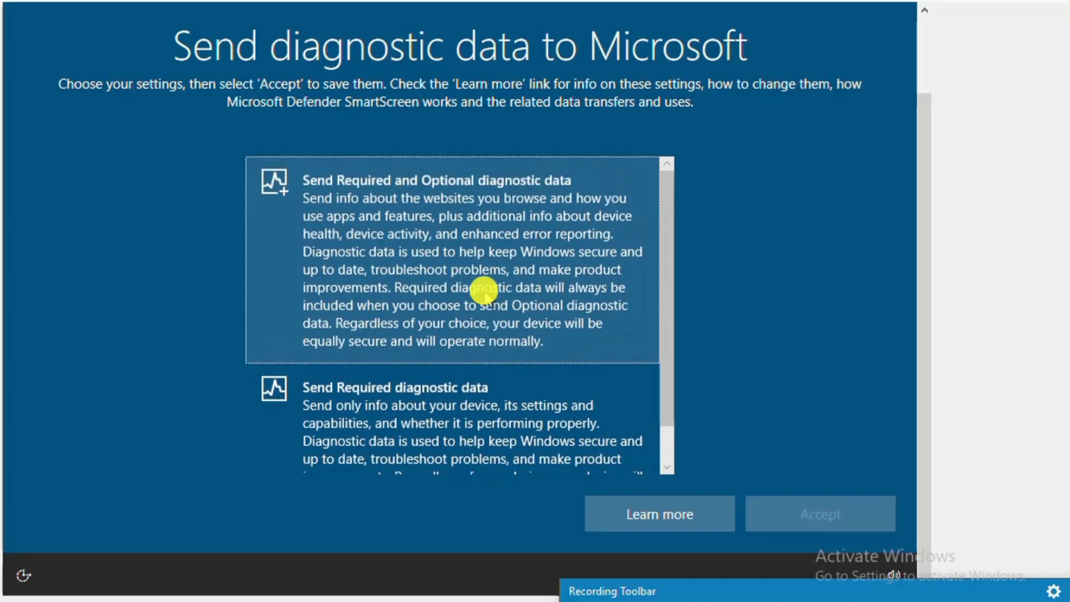
pyautogui.scroll(-1, 483, 291)
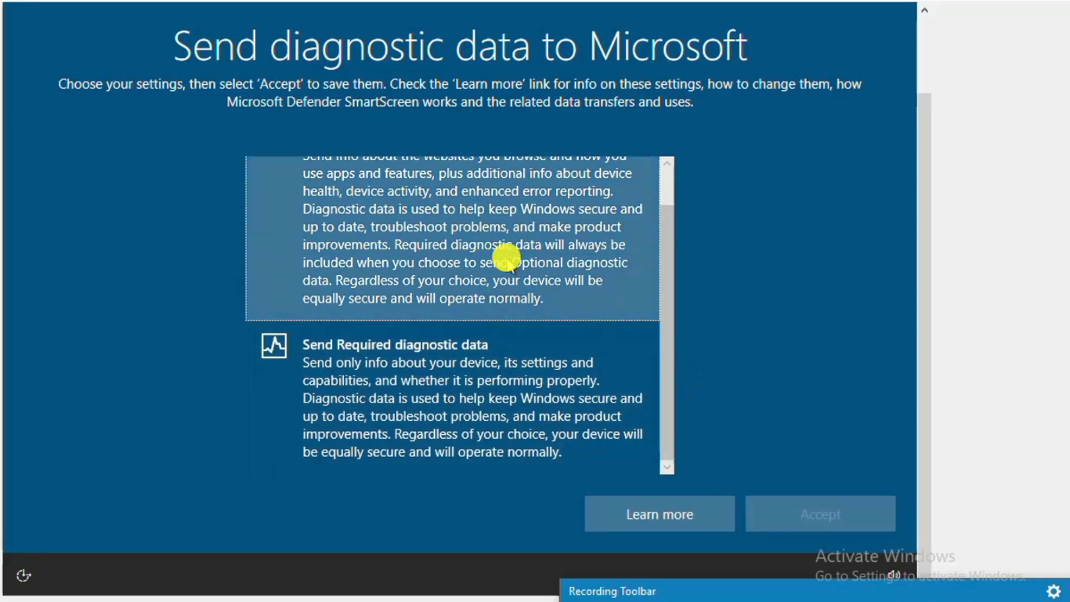
pyautogui.click(506, 260)
pyautogui.click(848, 511)
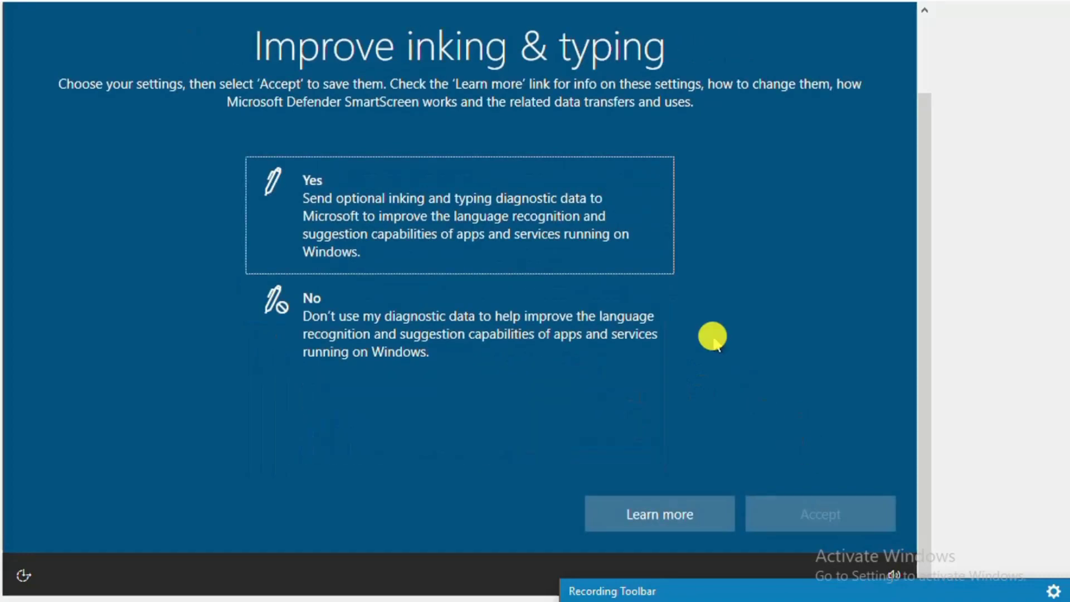
# Answer No to the privacy options for inking and typing, tailored experiences and advertising ID
pyautogui.click(504, 334)
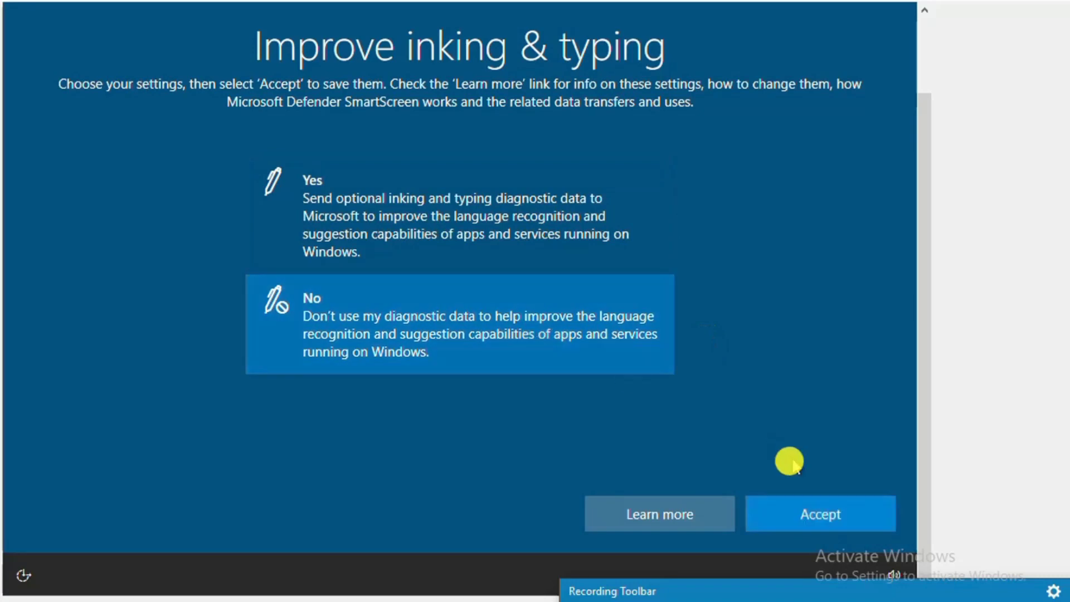
pyautogui.click(799, 509)
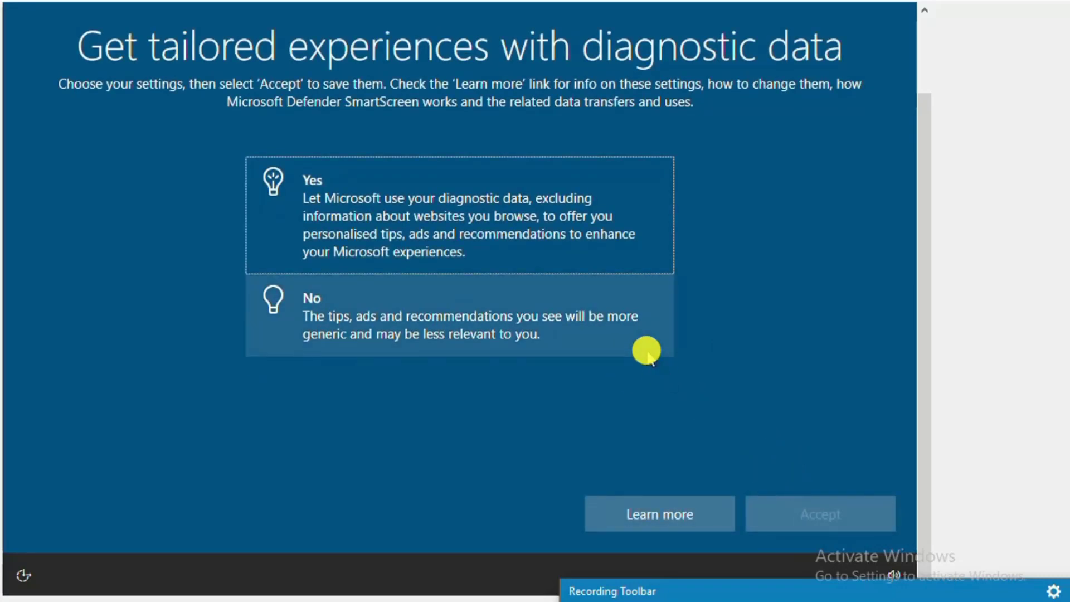
pyautogui.click(598, 341)
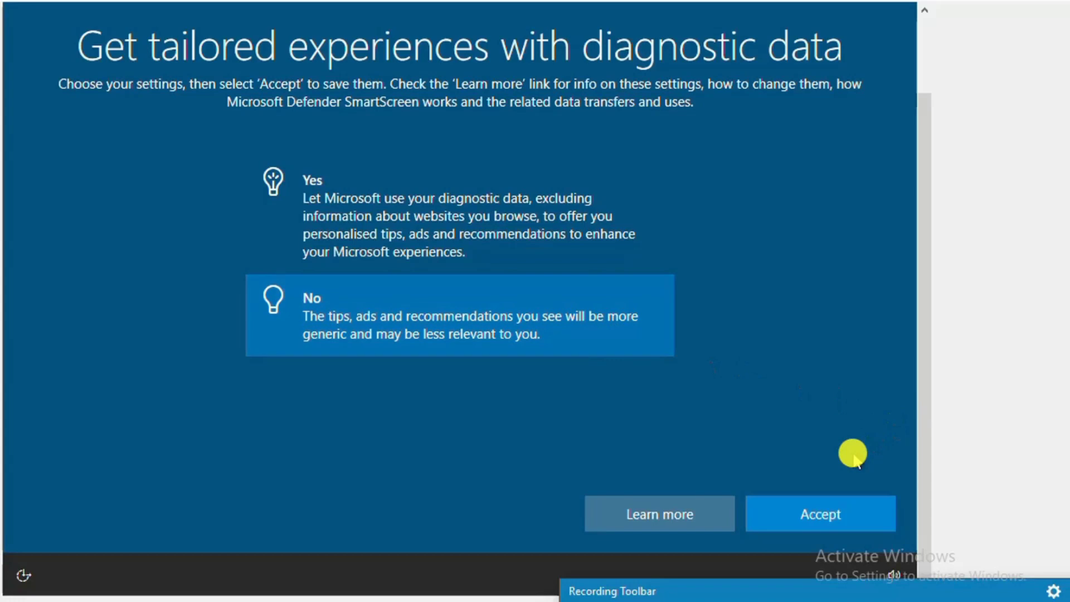
pyautogui.click(838, 509)
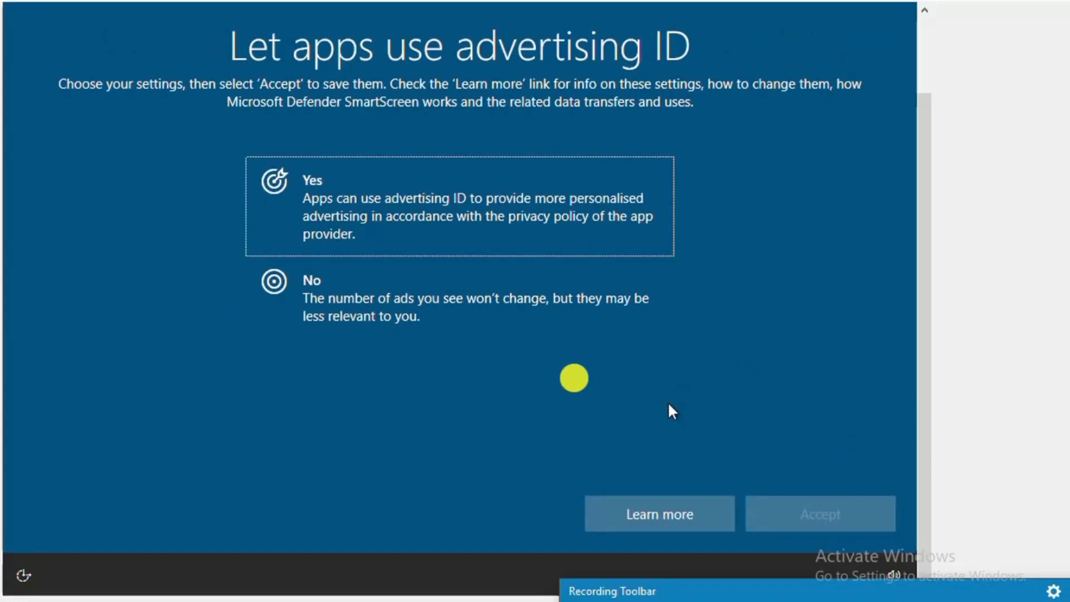
pyautogui.click(471, 316)
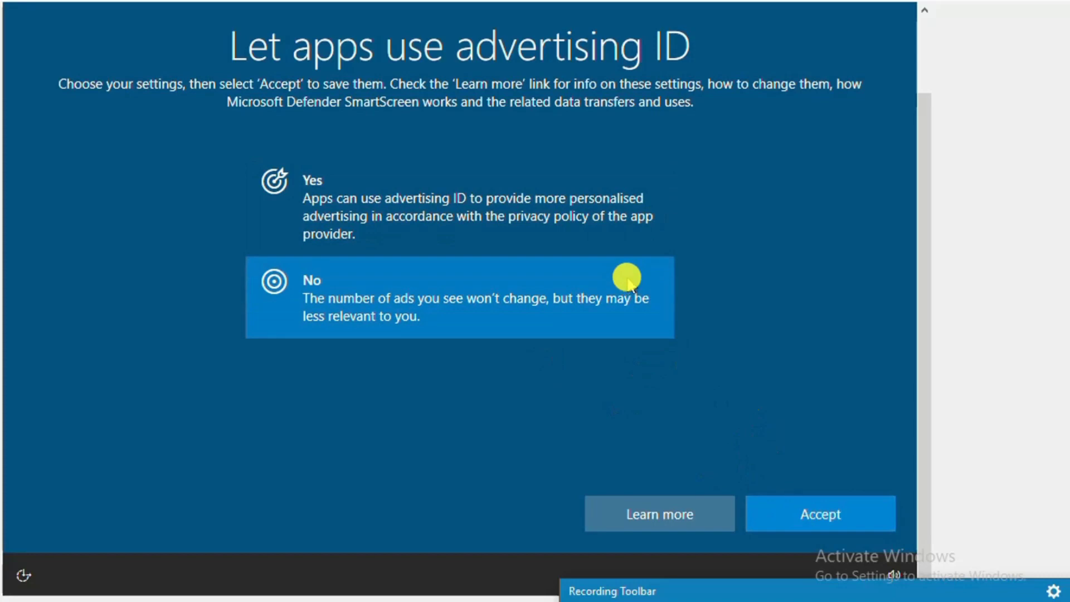
pyautogui.click(780, 517)
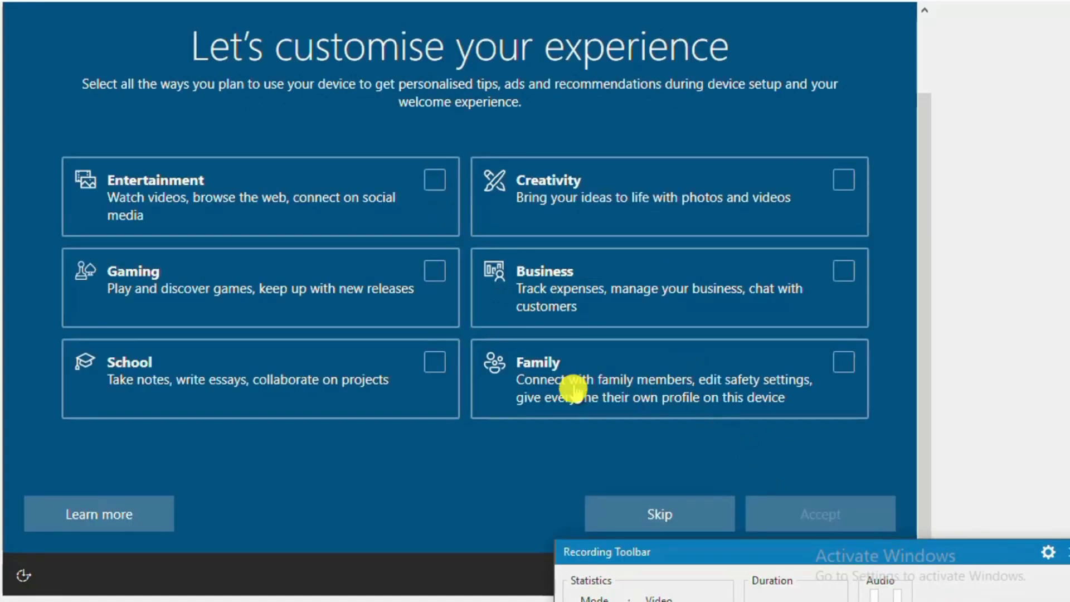
# Skip the device experience customisation and put off setting up Cortana
pyautogui.click(655, 524)
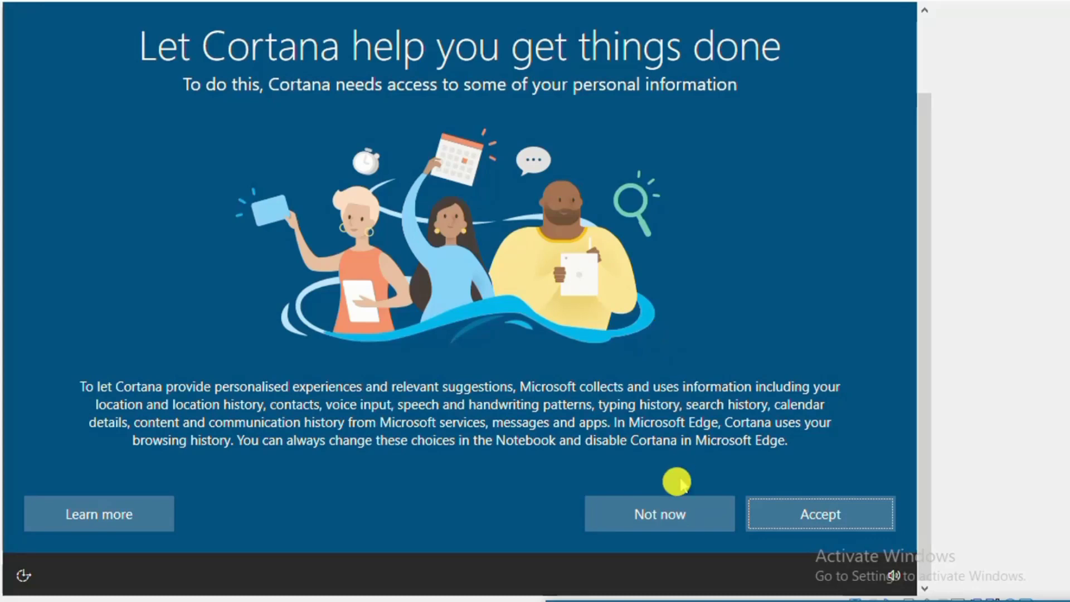
pyautogui.click(666, 516)
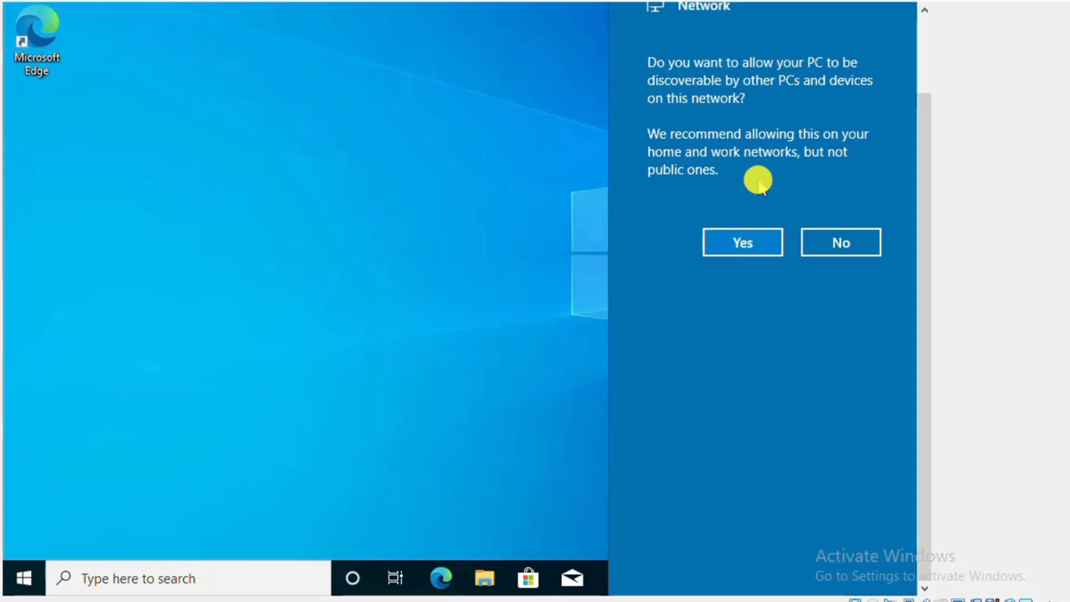
# Allow the PC to be discoverable by other PCs and devices on the network
pyautogui.click(735, 244)
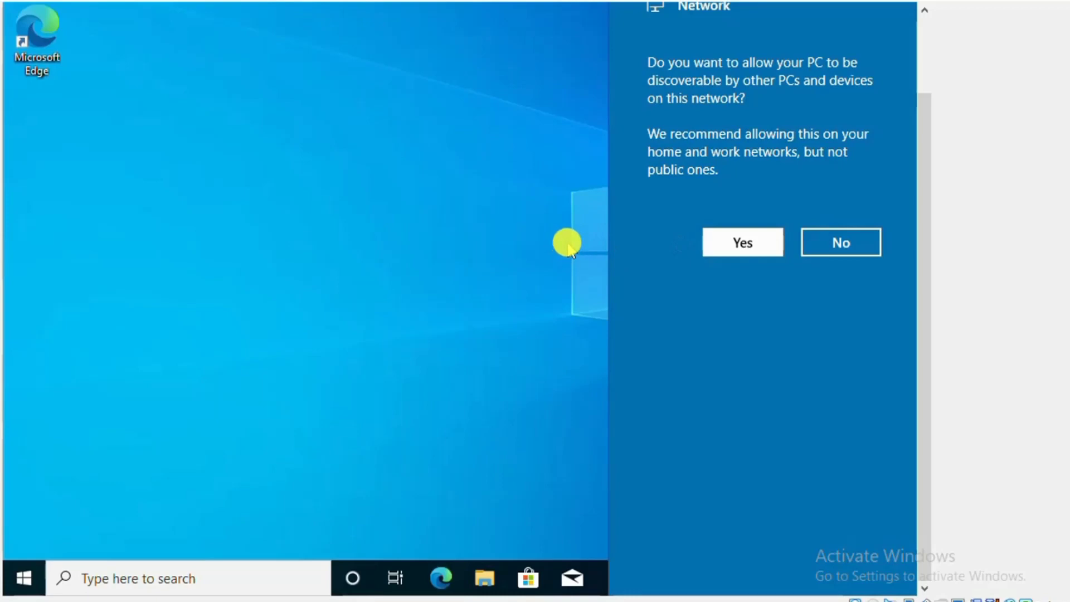
pyautogui.moveTo(923, 158)
pyautogui.mouseDown()
pyautogui.moveTo(920, 84)
pyautogui.moveTo(908, 166)
pyautogui.mouseUp()
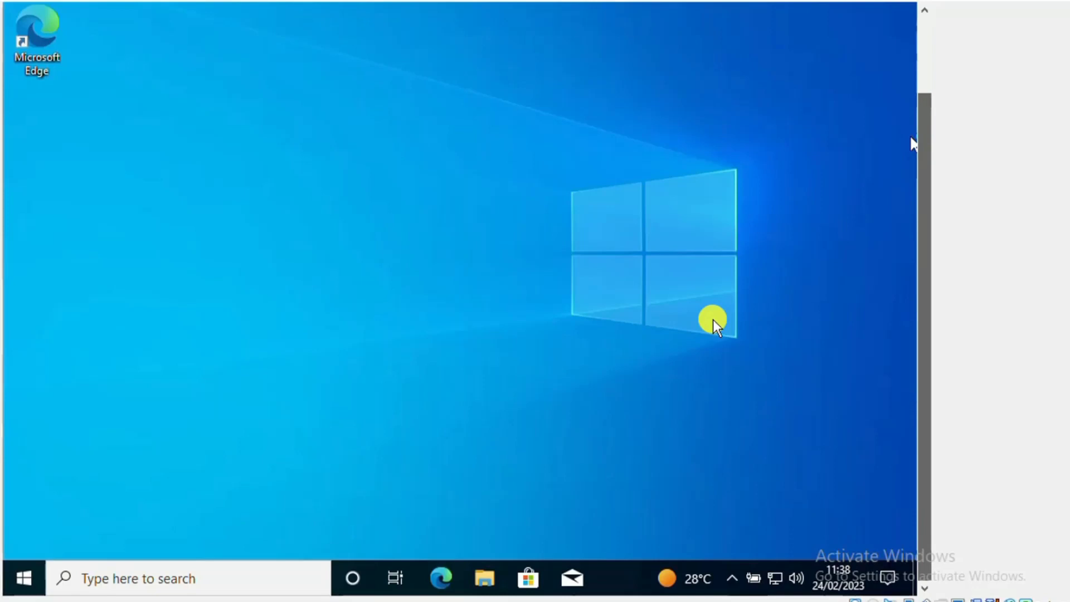
# Look through the installed apps in the Start menu of the new Windows installation, then close it
pyautogui.click(28, 579)
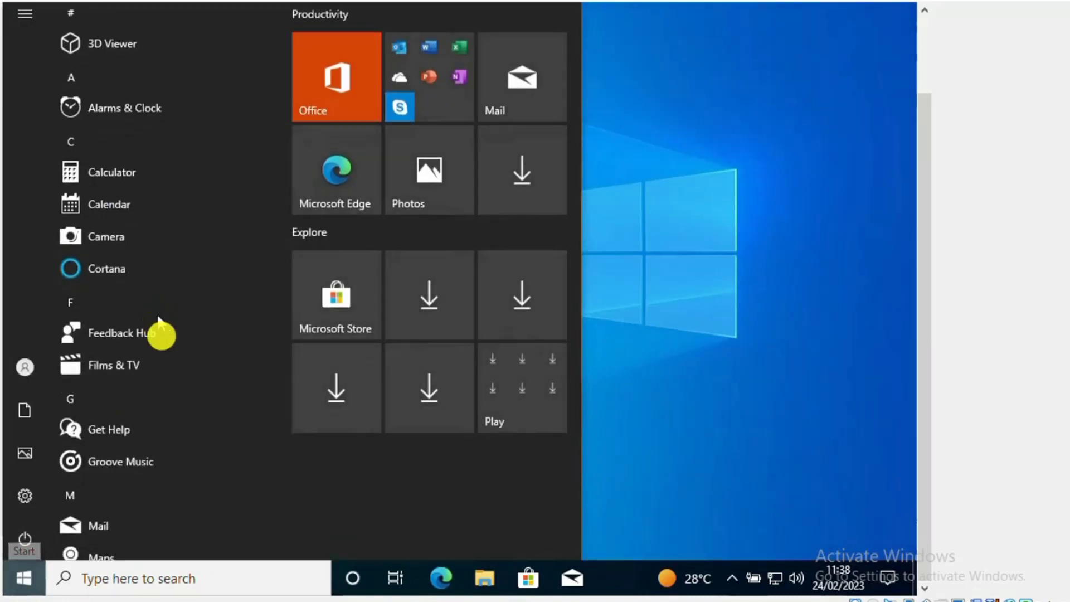
pyautogui.scroll(-15, 194, 237)
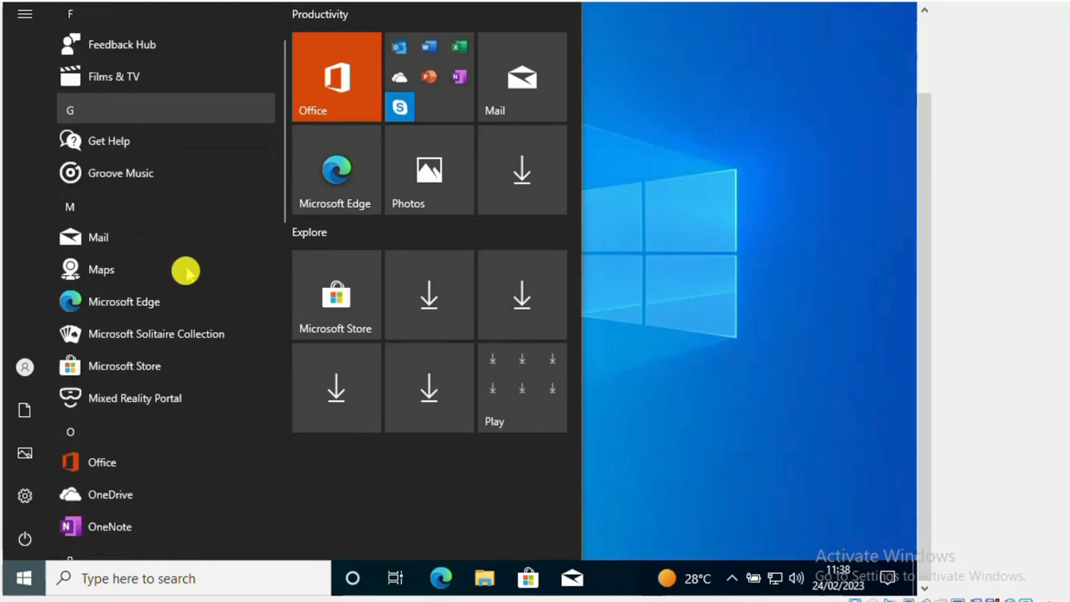
pyautogui.click(27, 582)
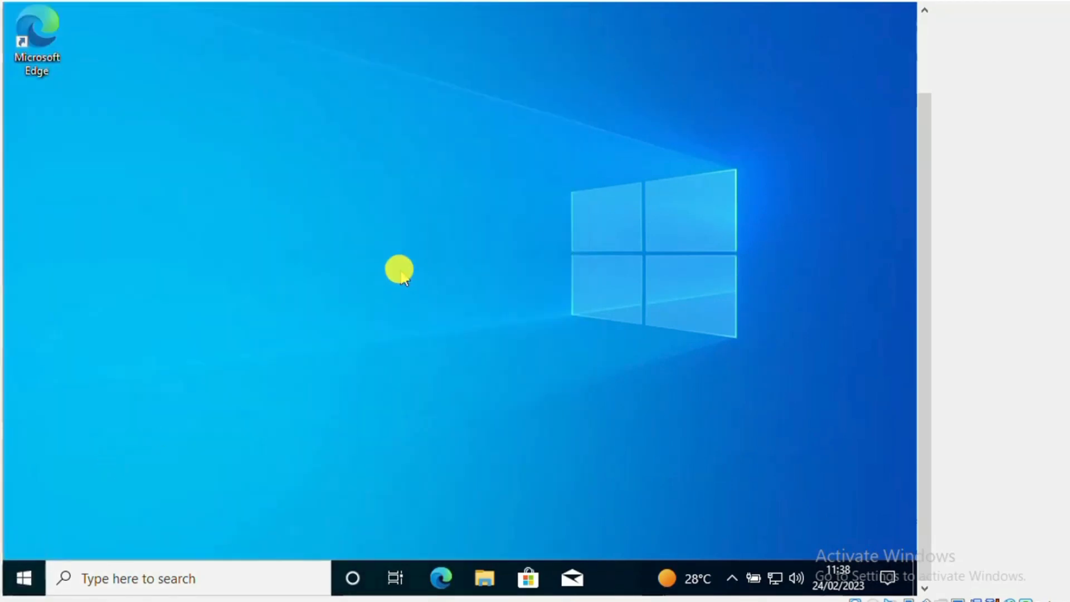